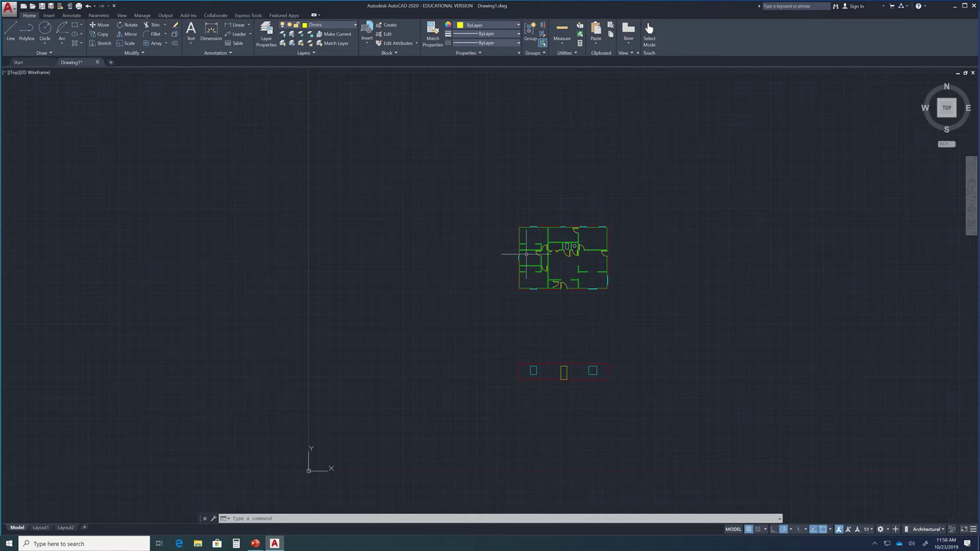
- Examine the floor plan and the front elevation beneath it, including the elevation's door and window outlines
scroll(590, 393, "up", 4)
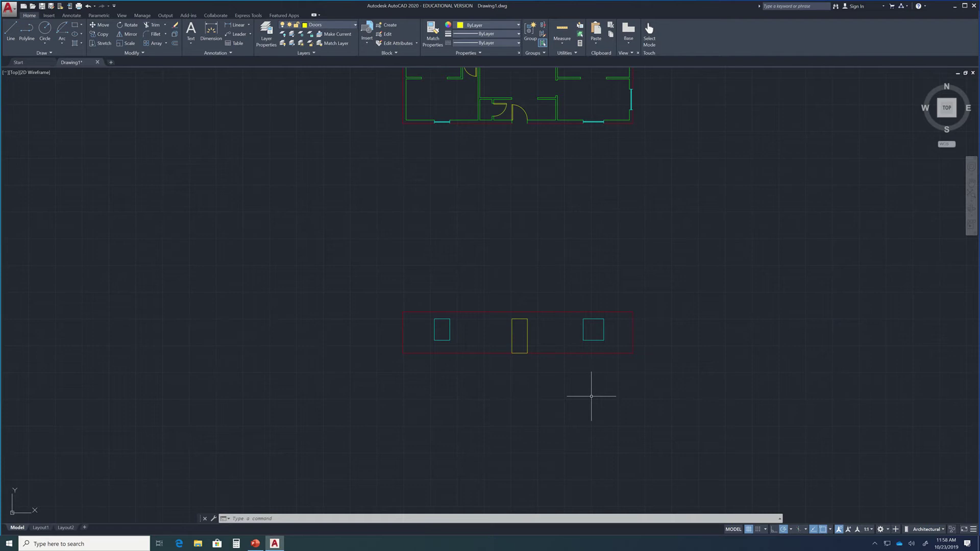
middle_click_drag(590, 394, 509, 391)
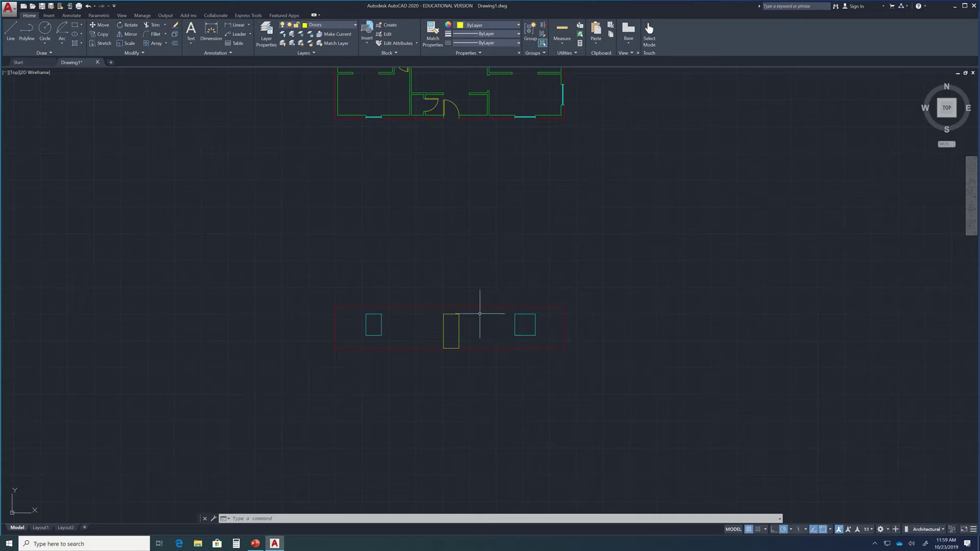
mouse_move(451, 313)
scroll(578, 280, "up", 2)
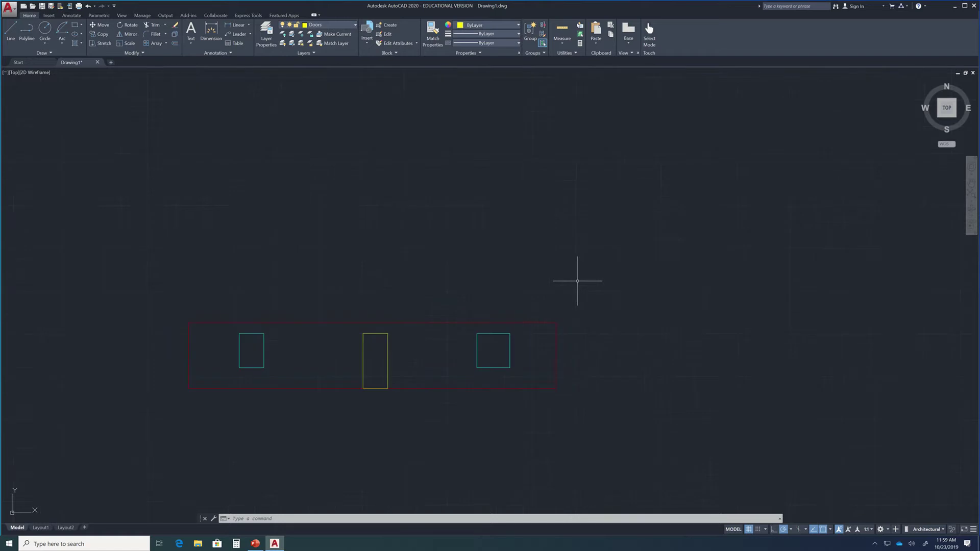
scroll(577, 281, "down", 4)
middle_click_drag(564, 271, 505, 376)
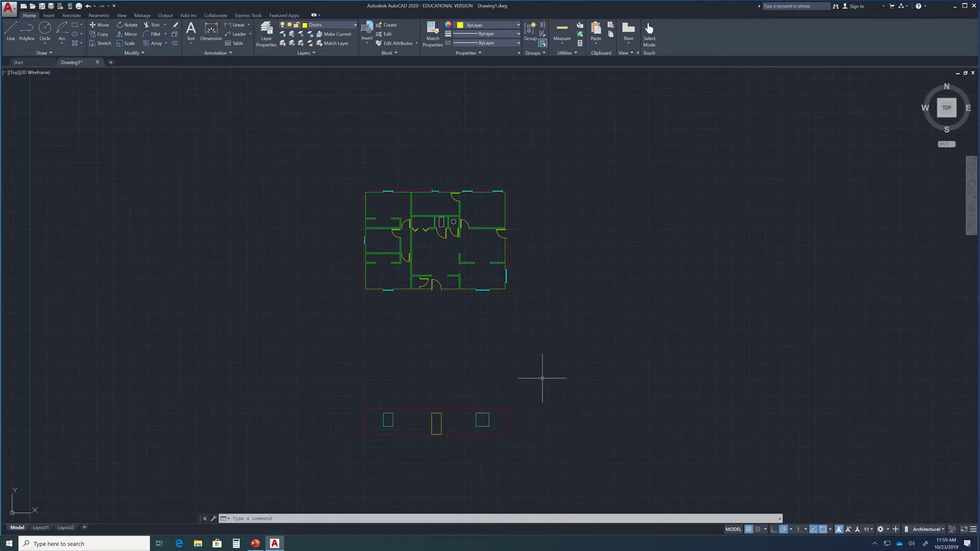
scroll(489, 425, "up", 5)
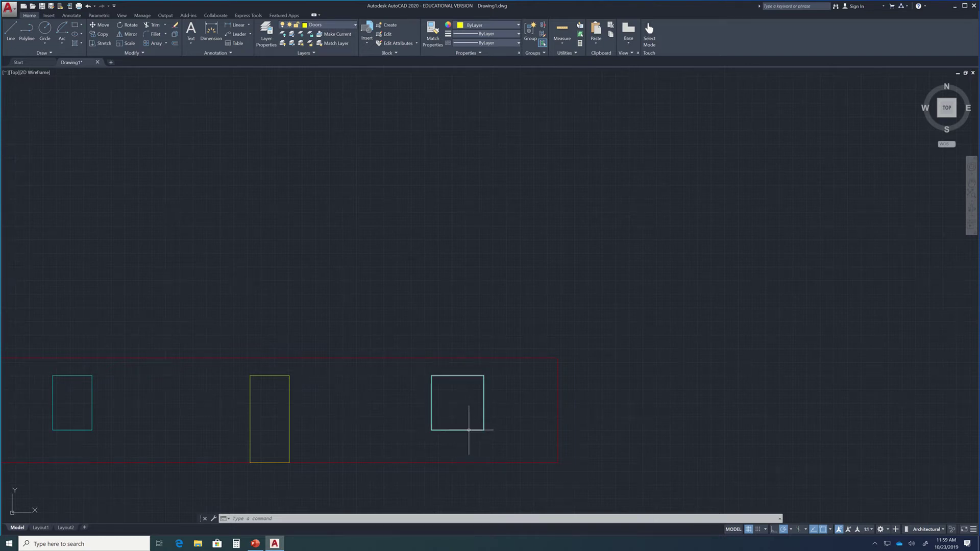
scroll(477, 442, "down", 4)
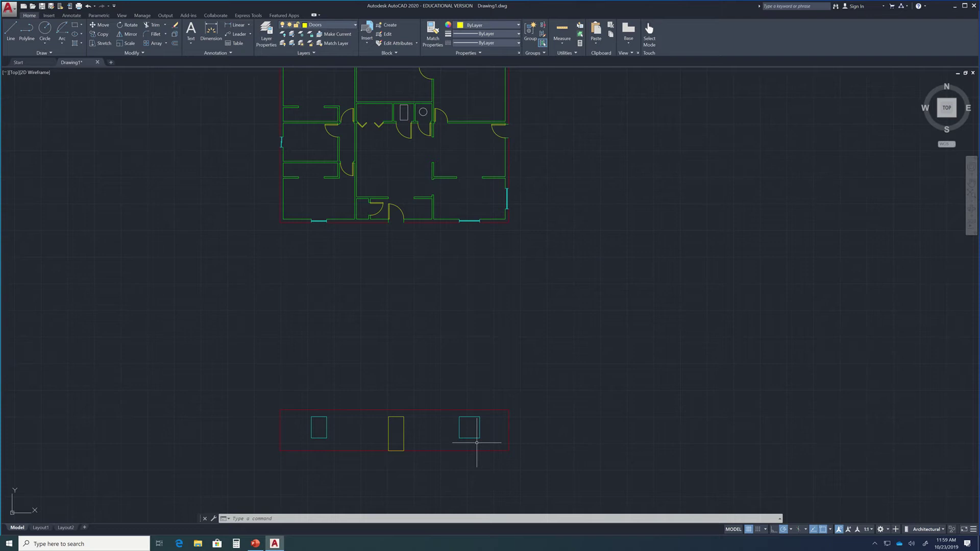
middle_click_drag(489, 343, 440, 394)
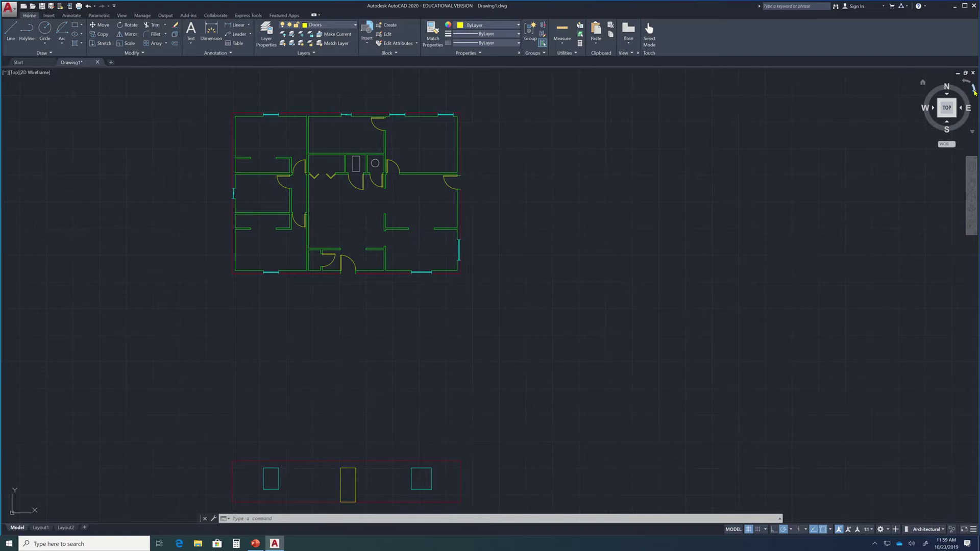
- Rotate the top view 90 degrees clockwise so the floor plan's east side faces downward
left_click(974, 90)
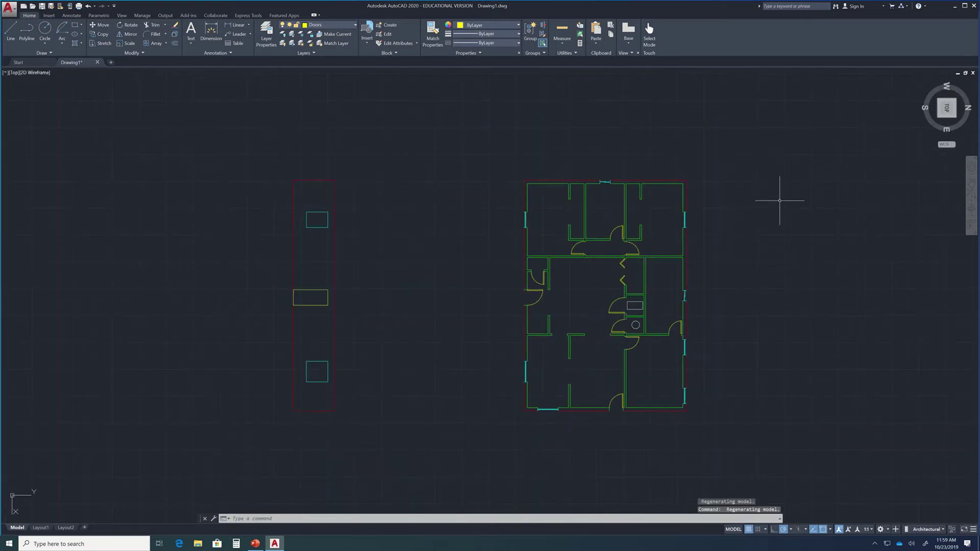
middle_click_drag(743, 256, 558, 186)
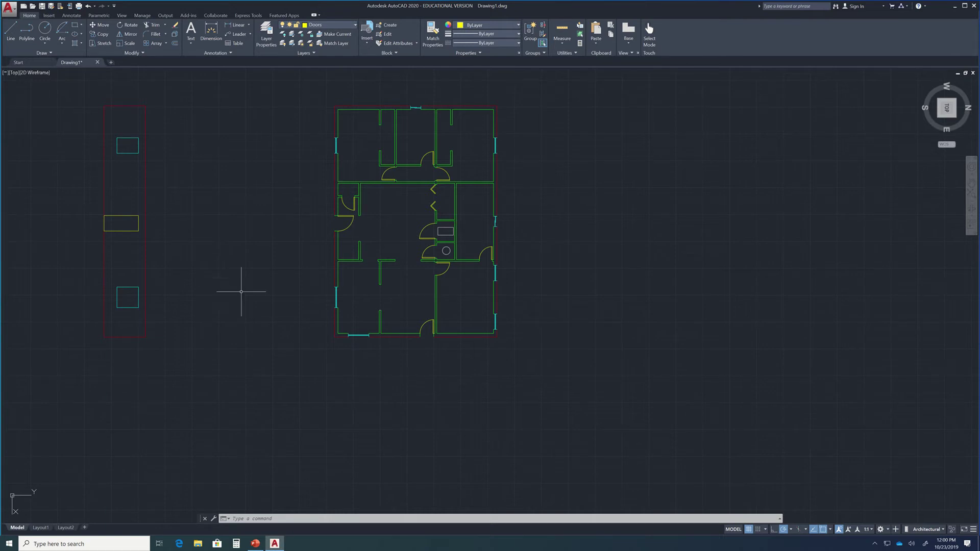
scroll(428, 358, "down", 2)
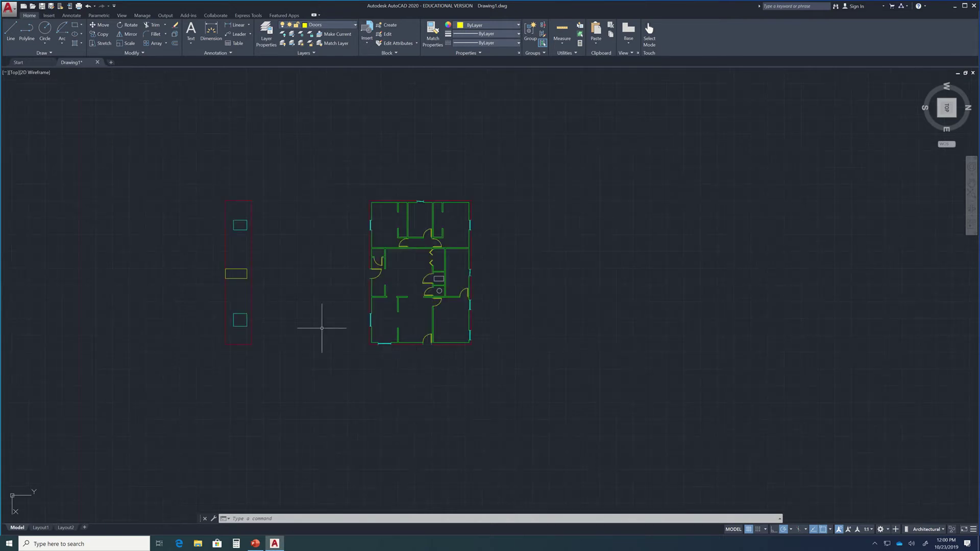
scroll(388, 321, "up", 3)
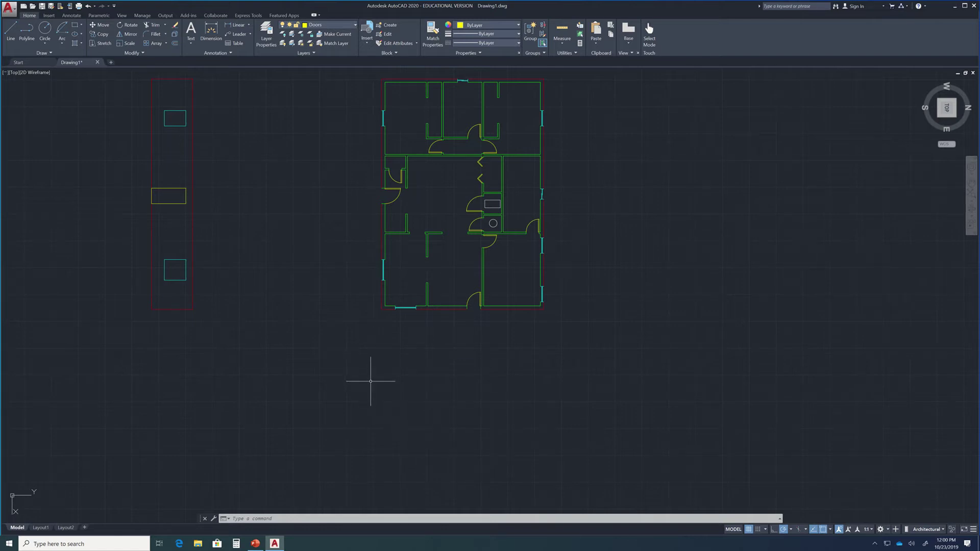
- Project vertical construction lines (XLINE) from the two outer corners of the floor plan's east exterior wall
left_click(45, 53)
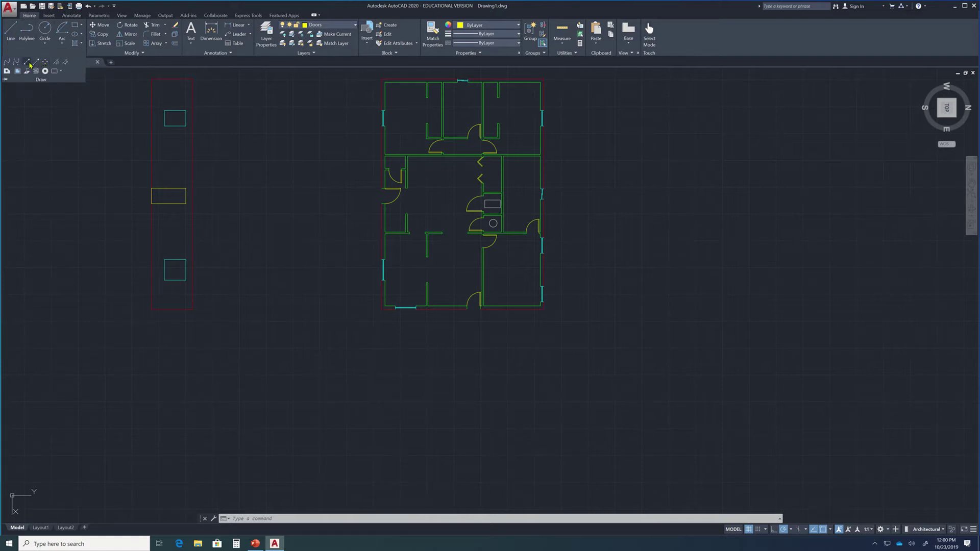
left_click(28, 62)
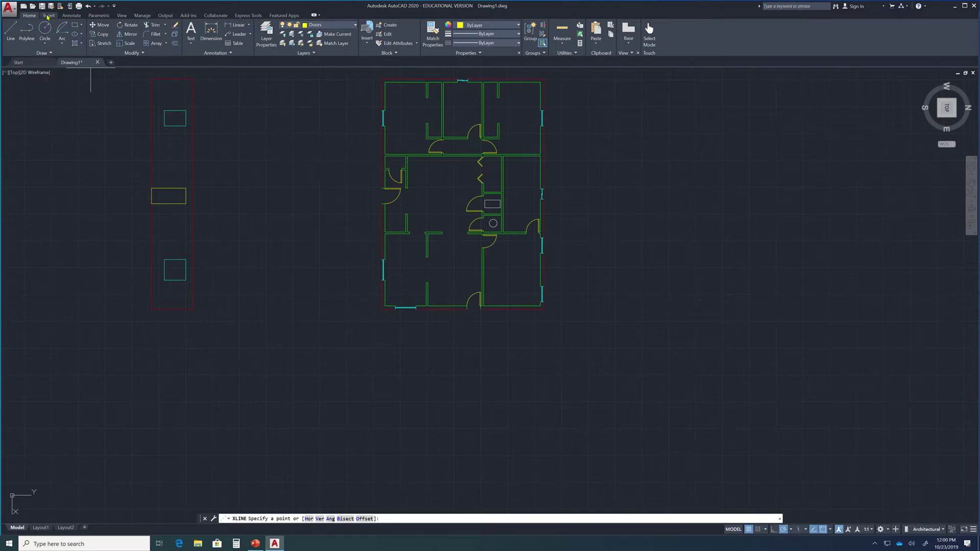
left_click(46, 53)
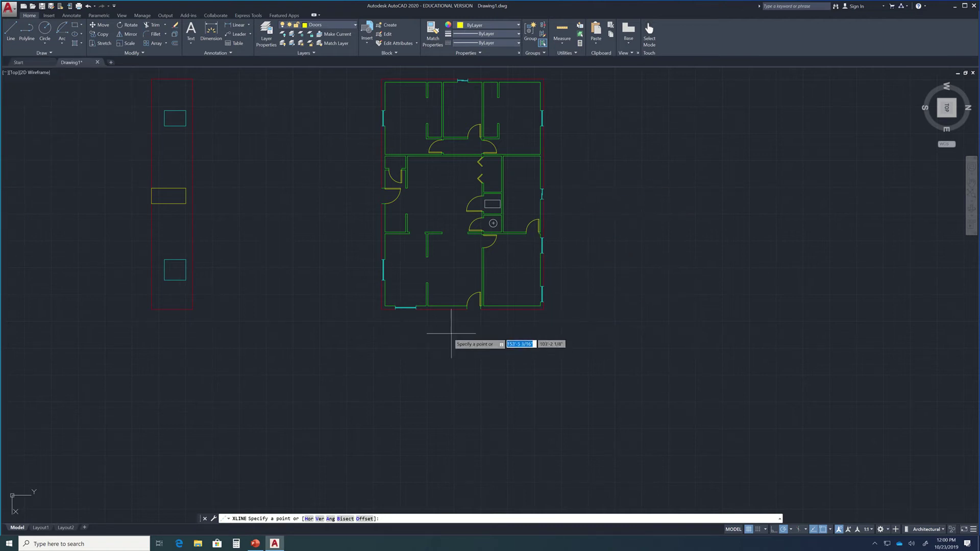
left_click(543, 309)
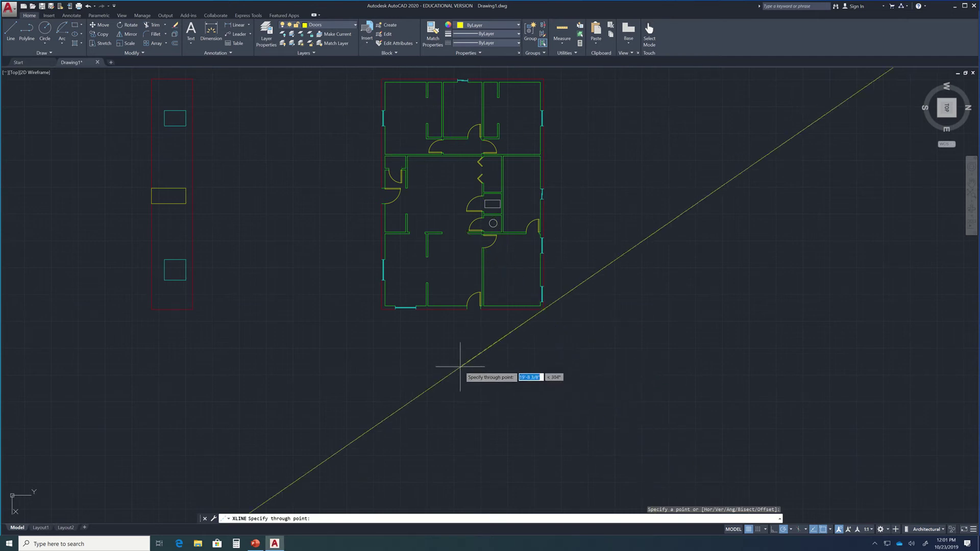
left_click(544, 368)
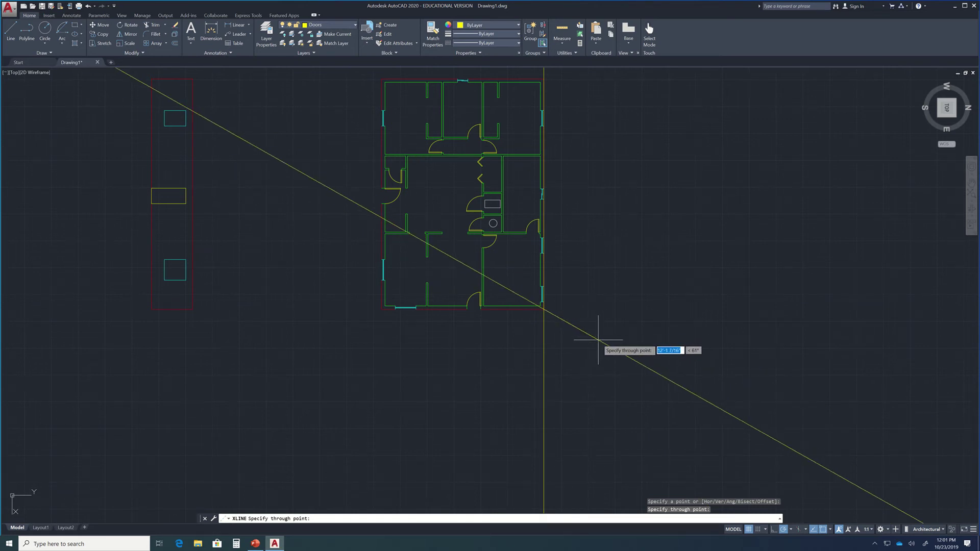
key("Return")
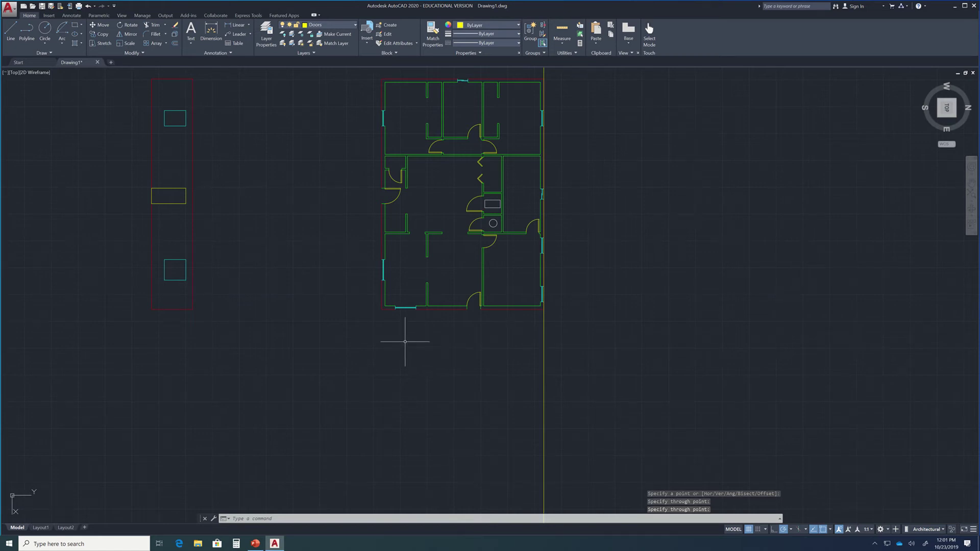
key("Return")
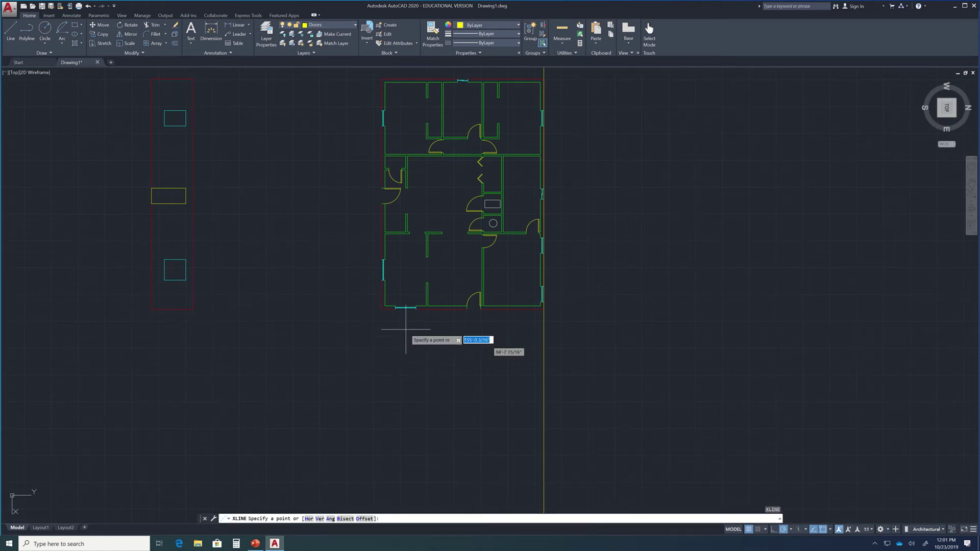
left_click(381, 309)
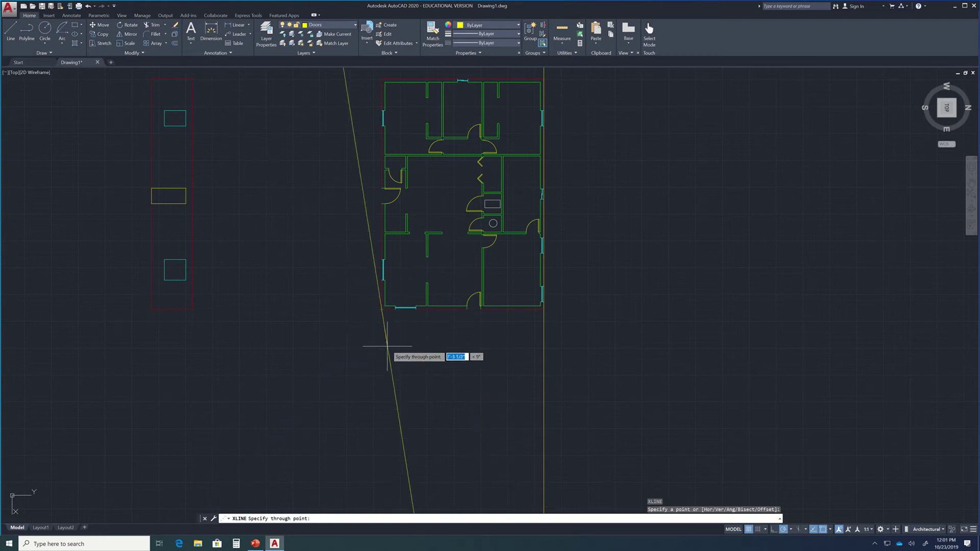
left_click(382, 347)
key("Return")
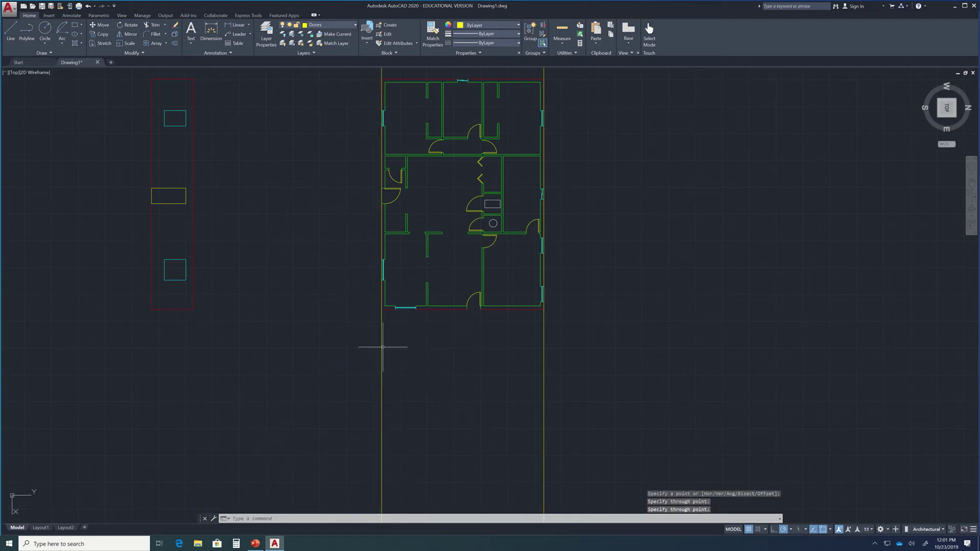
- Project vertical construction lines from both edges of the window in the east exterior wall
scroll(418, 316, "up", 3)
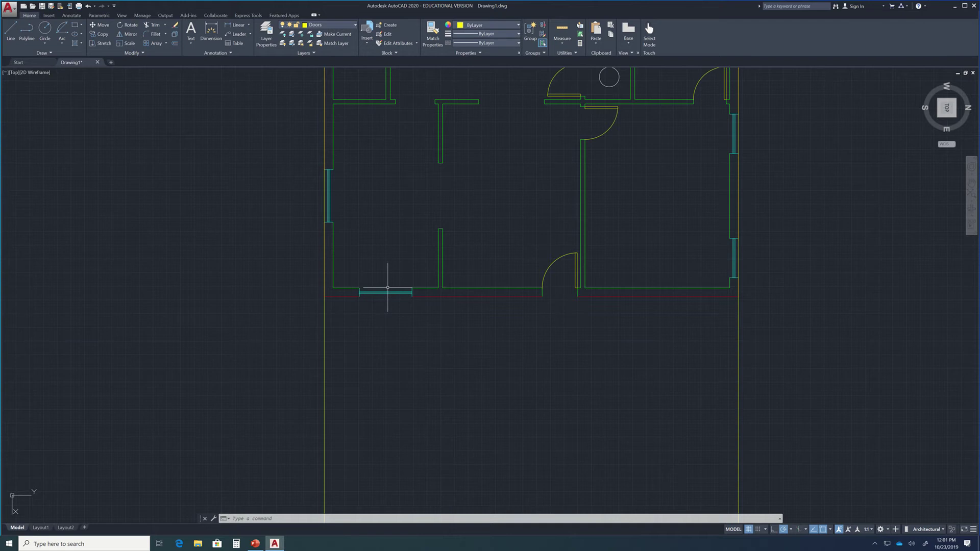
type("xl")
key("Return")
left_click(359, 288)
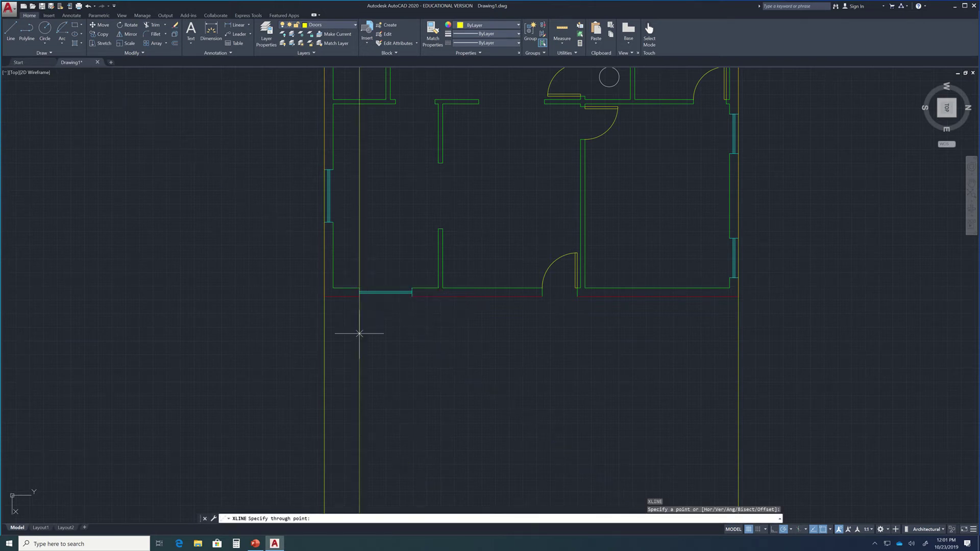
left_click(358, 345)
key("Return")
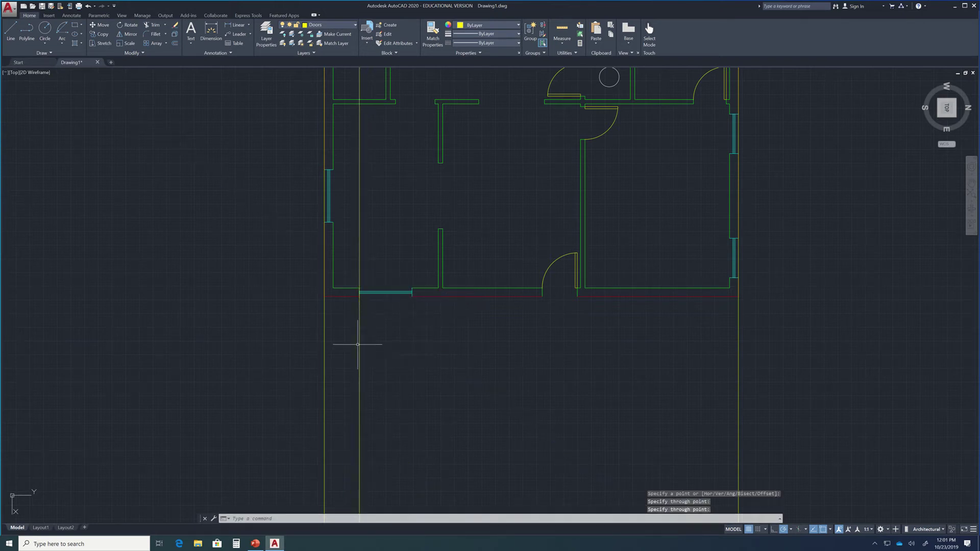
key("Return")
left_click(412, 289)
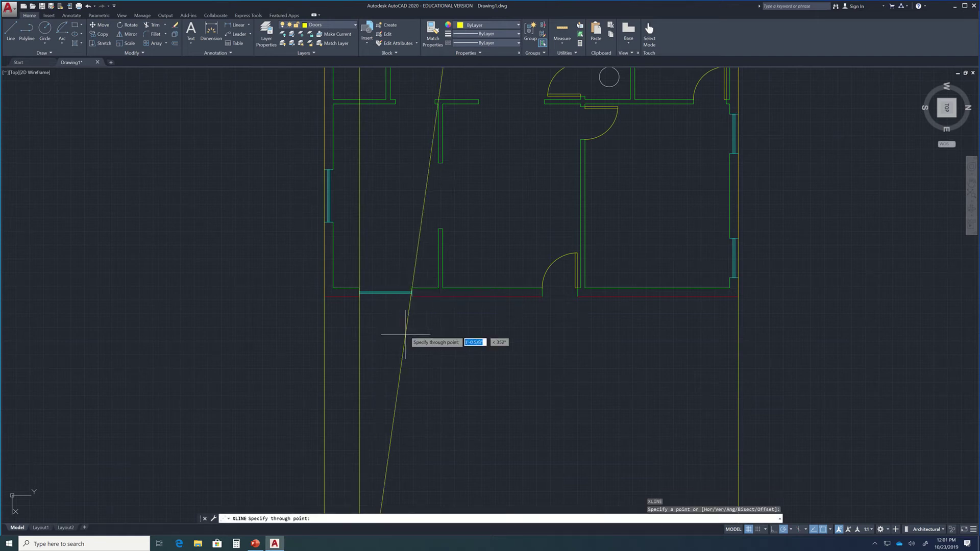
left_click(412, 342)
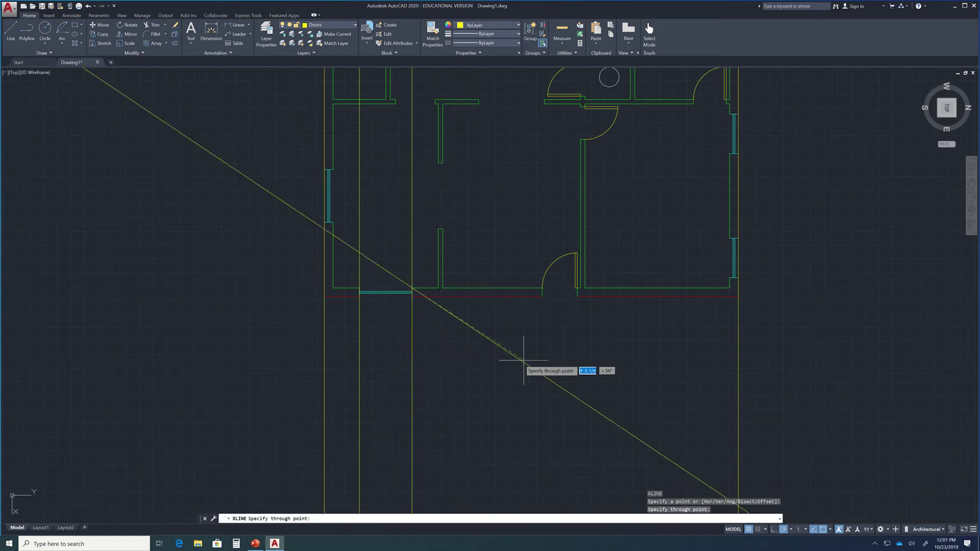
key("Return")
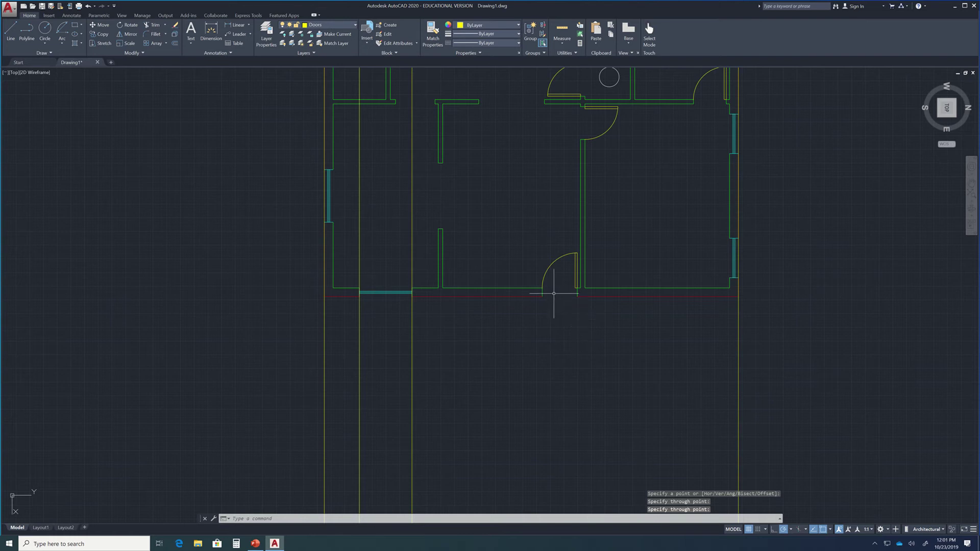
- Project vertical construction lines from both edges of the door opening in the east exterior wall
key("Return")
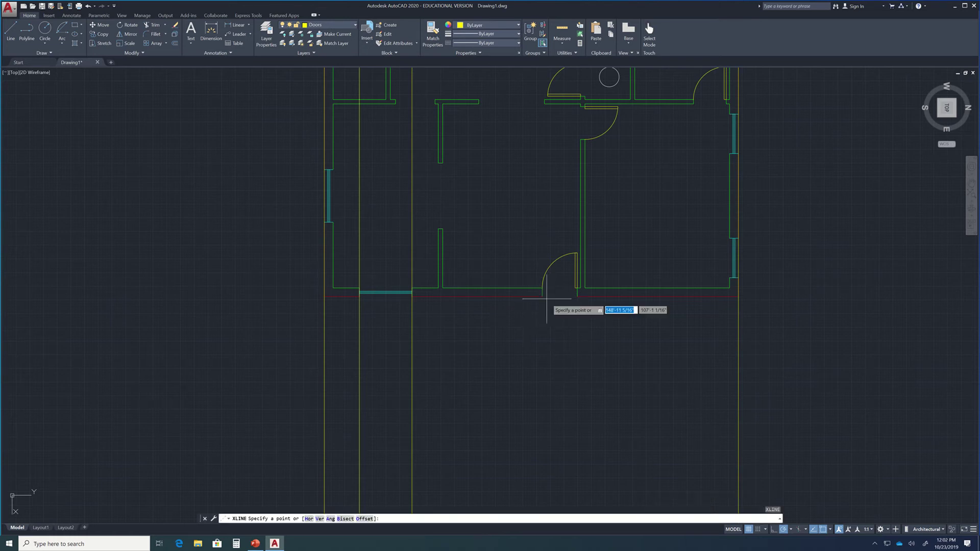
left_click(542, 290)
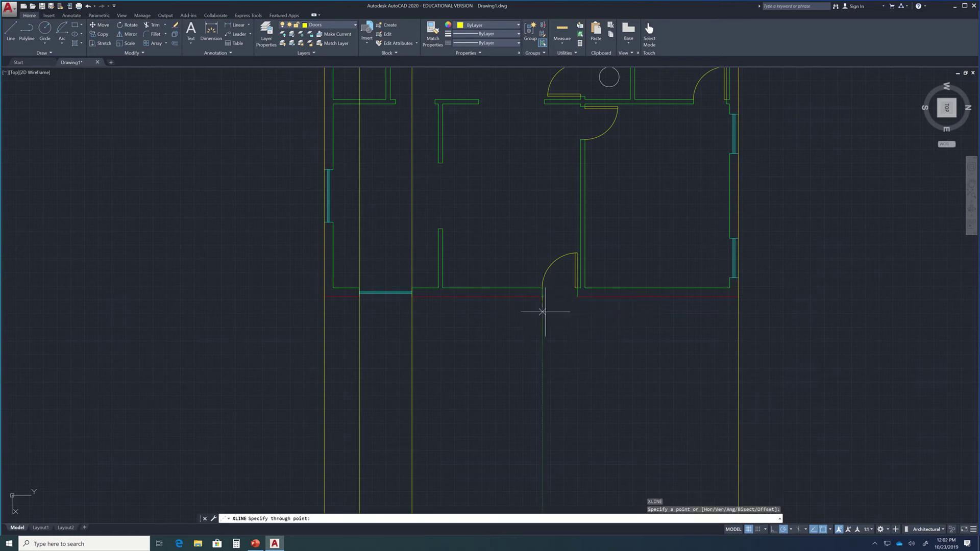
left_click(540, 360)
key("Return")
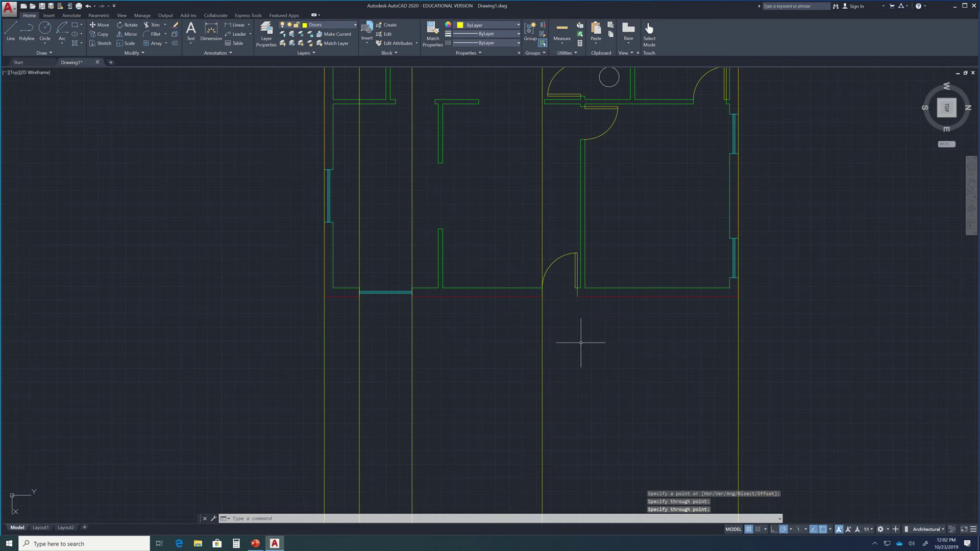
key("Return")
left_click(577, 305)
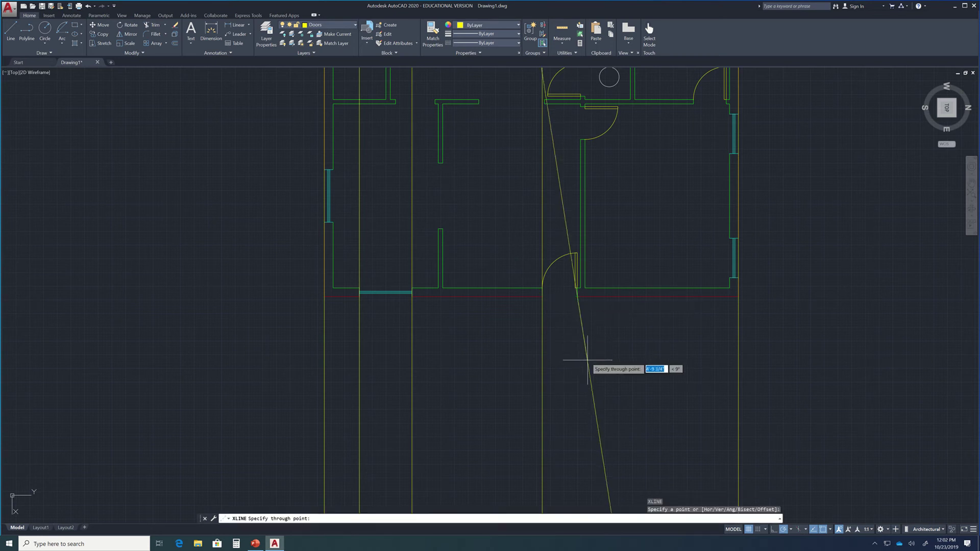
left_click(576, 371)
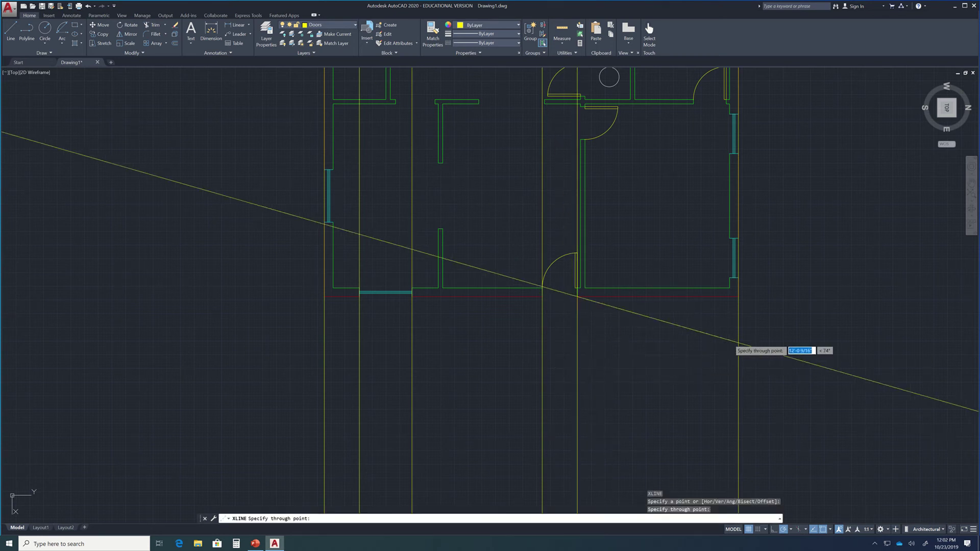
key("Escape")
- Make Exterior walls the current layer
scroll(751, 383, "down", 4)
middle_click_drag(663, 383, 533, 298)
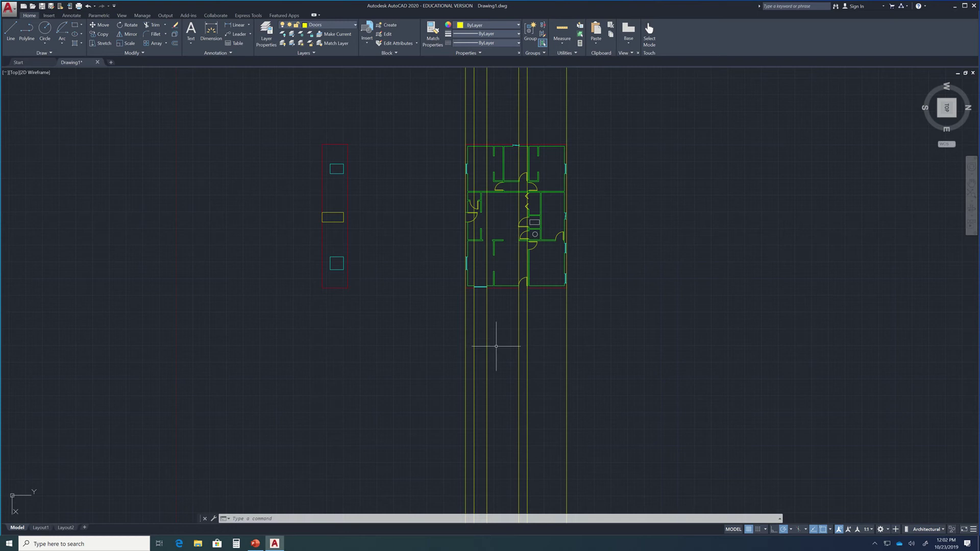
scroll(503, 350, "down", 3)
scroll(484, 332, "up", 1)
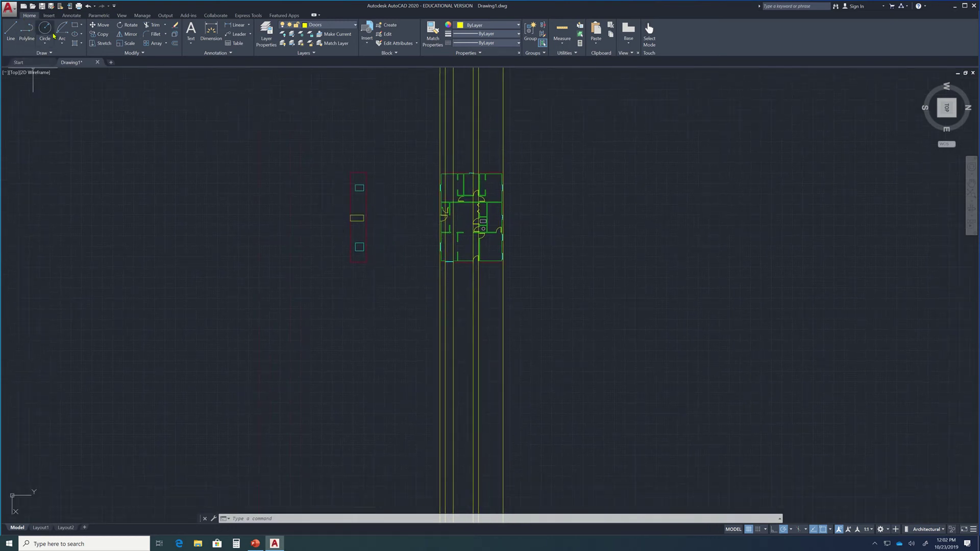
left_click(337, 25)
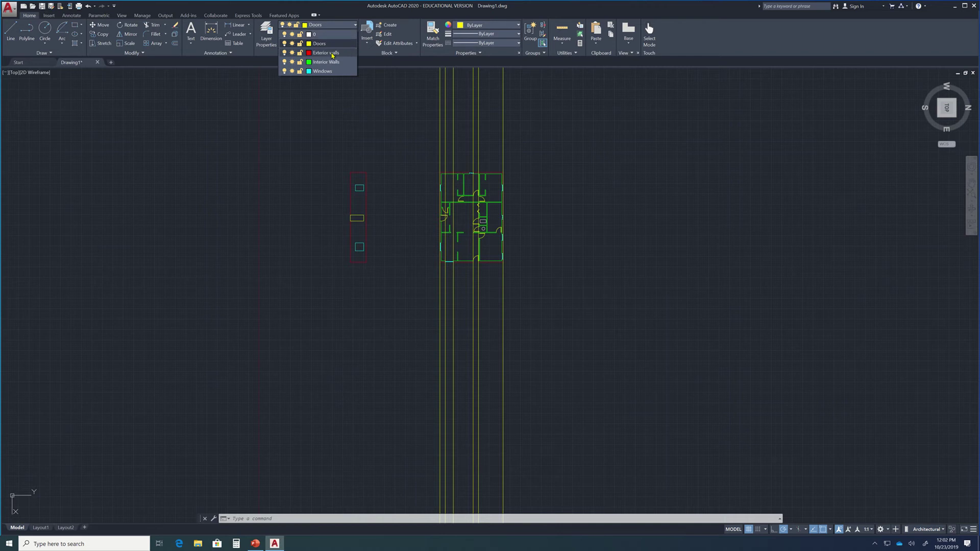
left_click(330, 53)
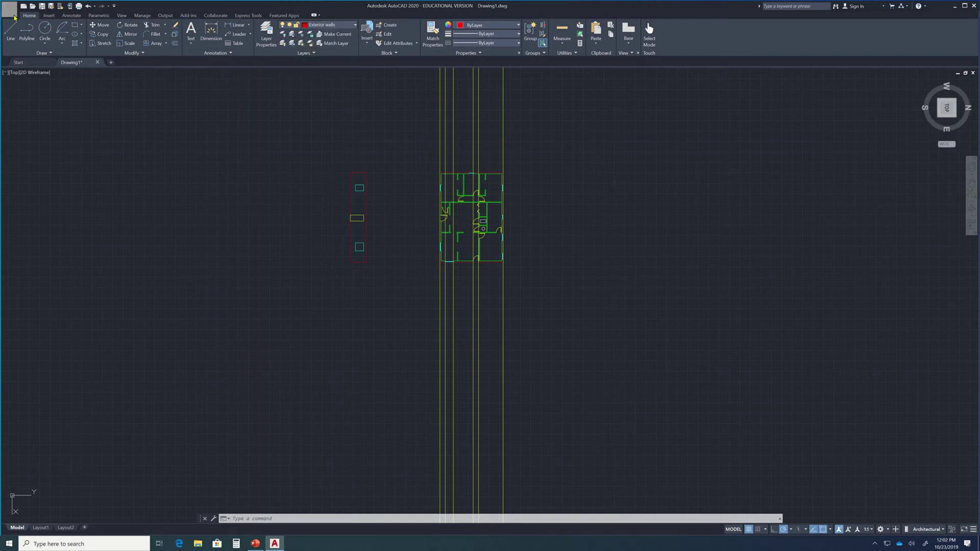
- Draw a horizontal base line below the floor plan, running perpendicular between the two outermost construction lines
left_click(11, 31)
scroll(493, 325, "up", 2)
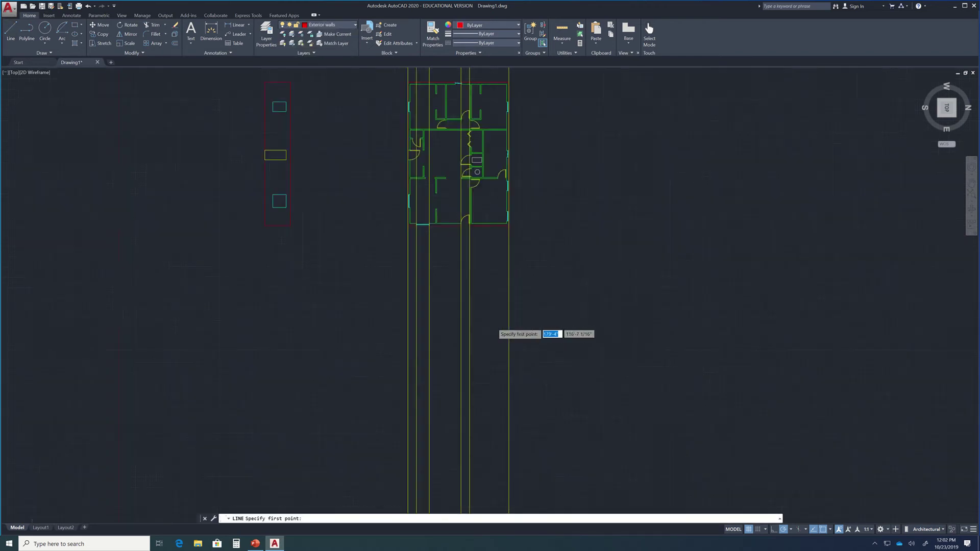
scroll(494, 322, "up", 2)
scroll(494, 321, "down", 1)
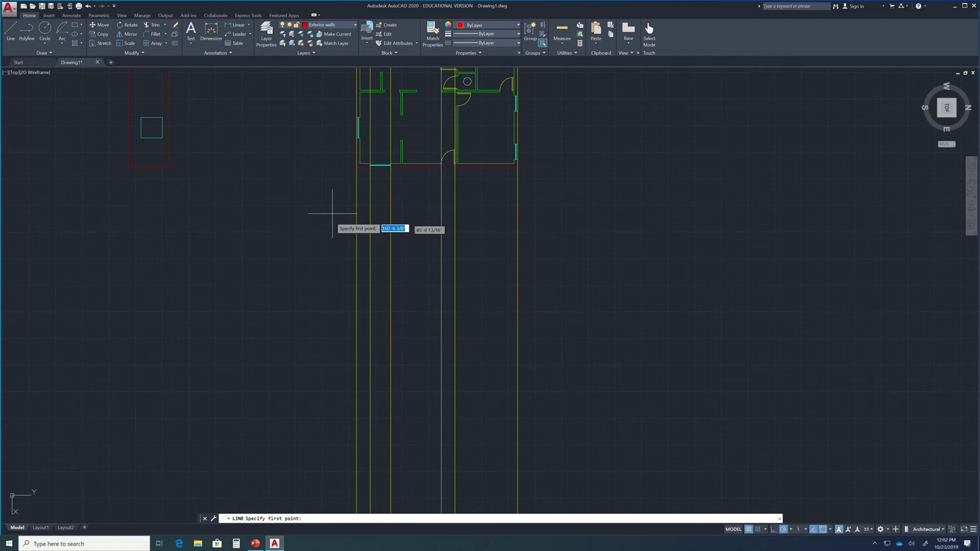
left_click(356, 353)
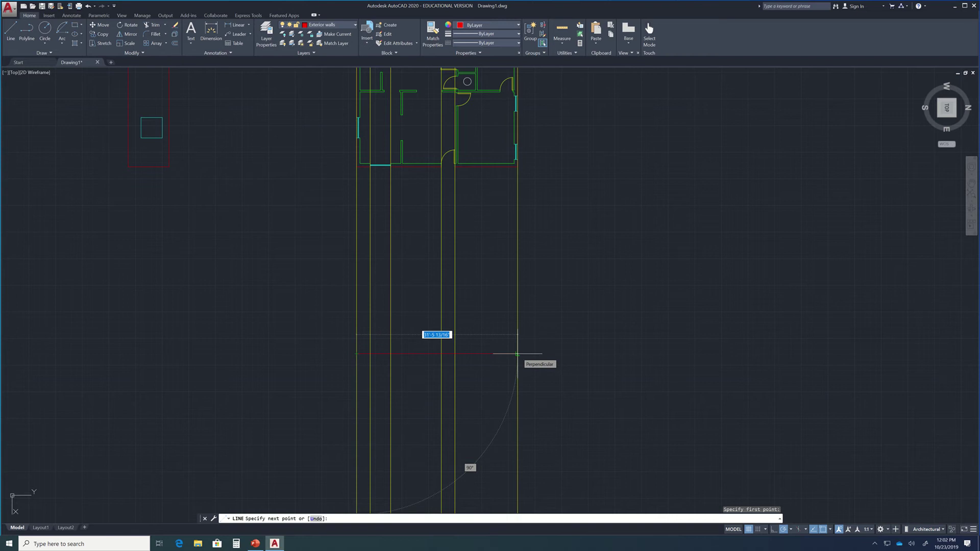
scroll(517, 353, "up", 4)
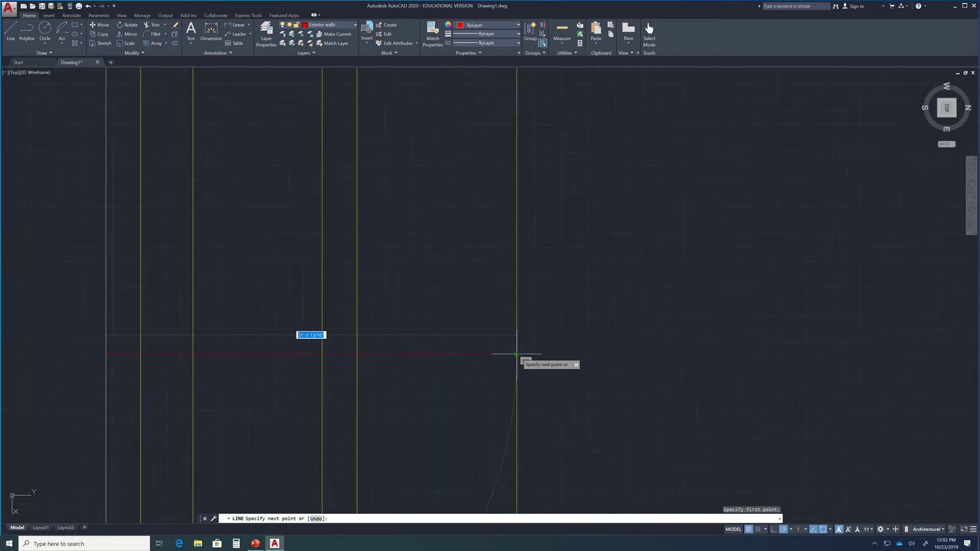
scroll(518, 353, "down", 4)
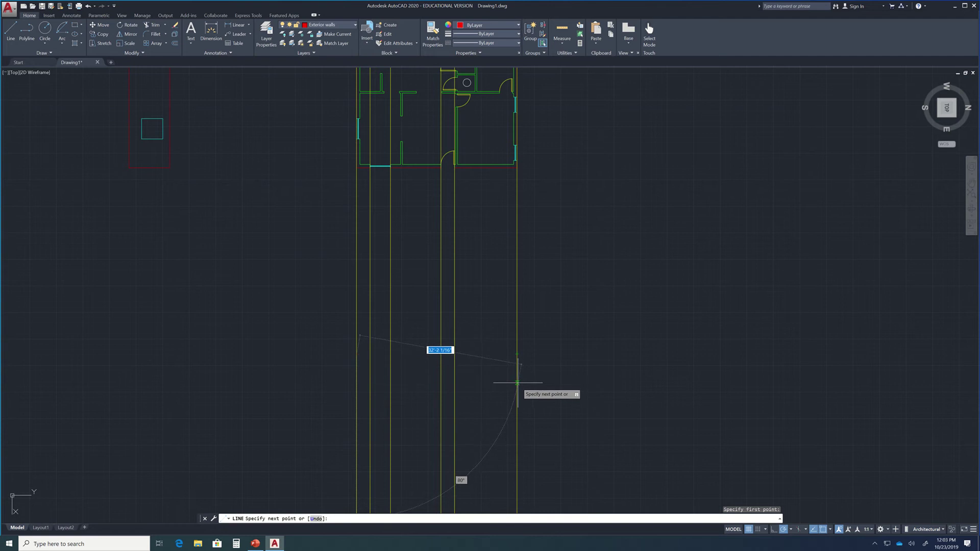
left_click(517, 354)
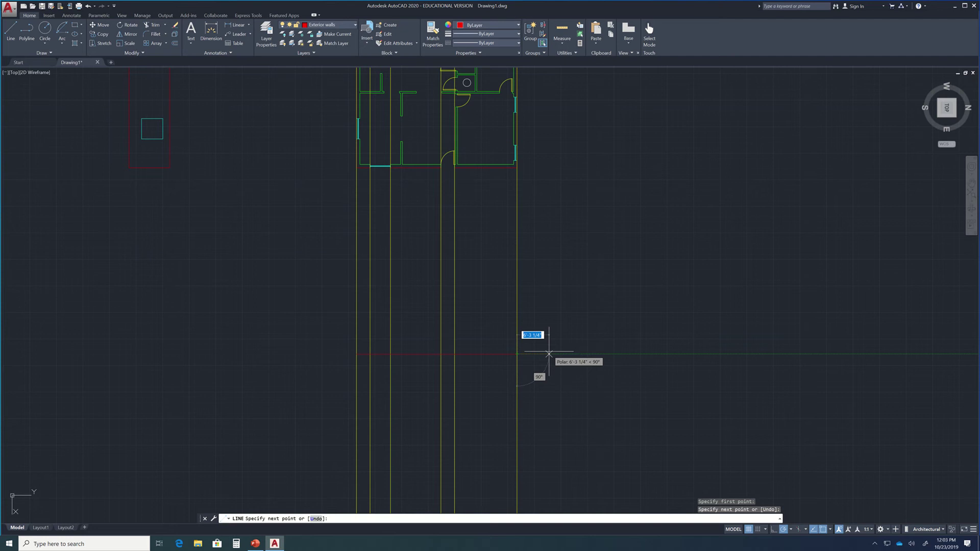
key("Escape")
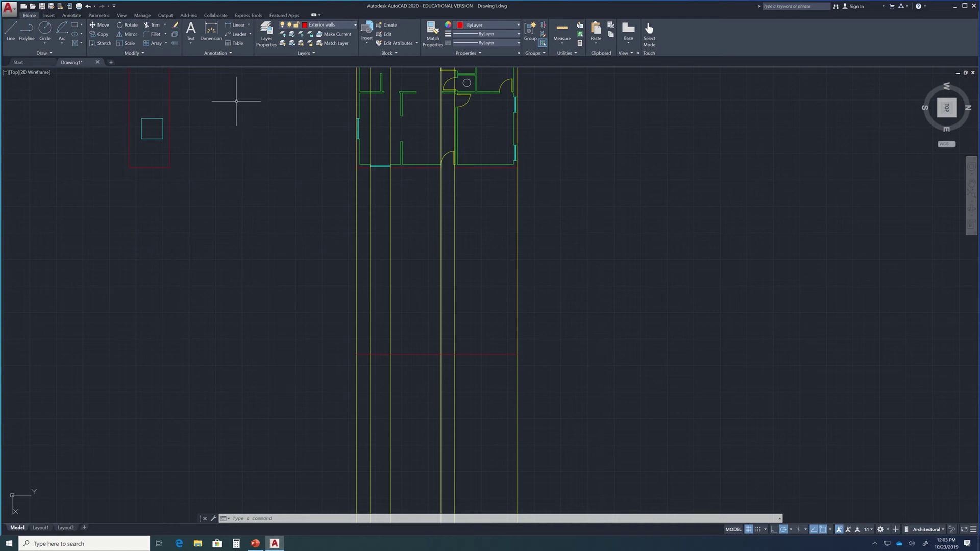
- Offset the elevation's base line 8' upward to make the top line of the wall
left_click(174, 44)
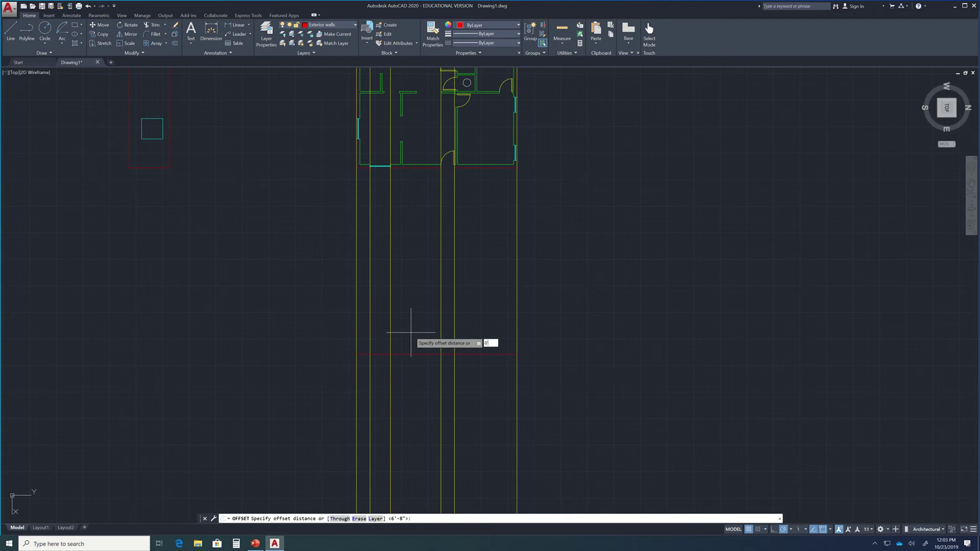
key("Return")
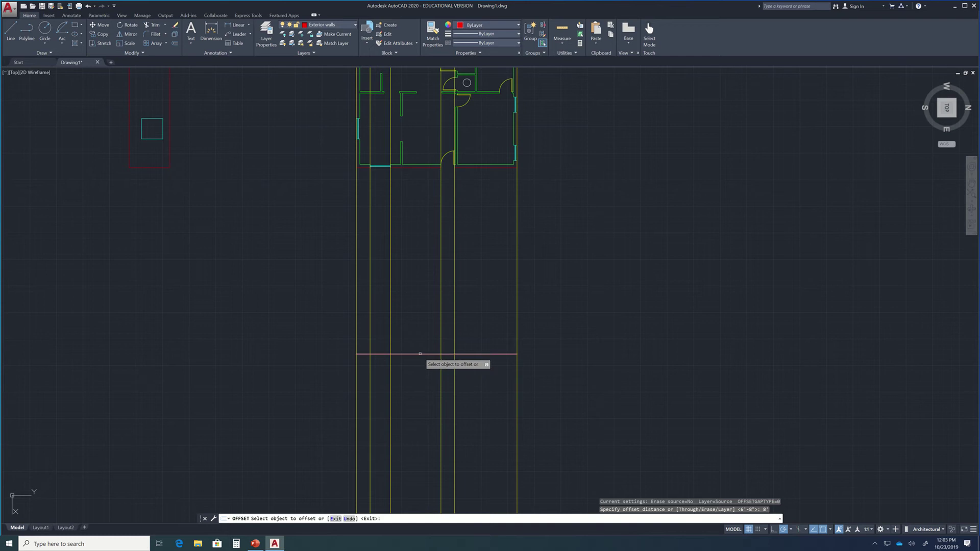
left_click(420, 354)
left_click(416, 317)
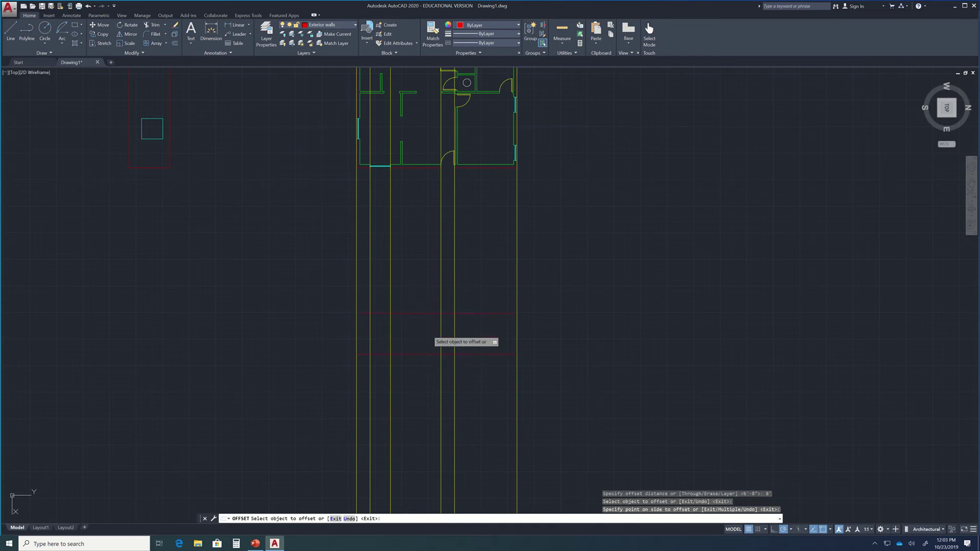
- Draw vertical lines joining the top and base lines at both ends to close the wall outline
left_click(10, 30)
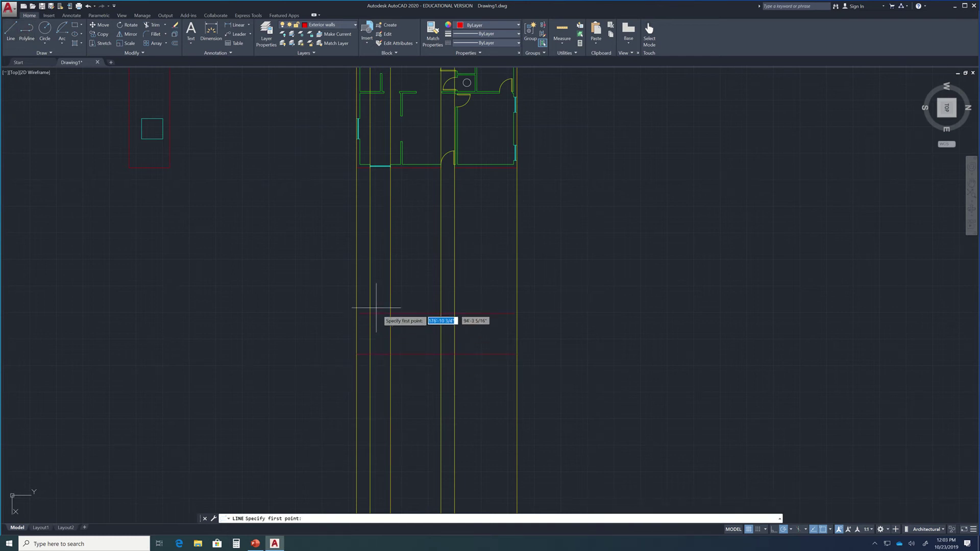
left_click(356, 313)
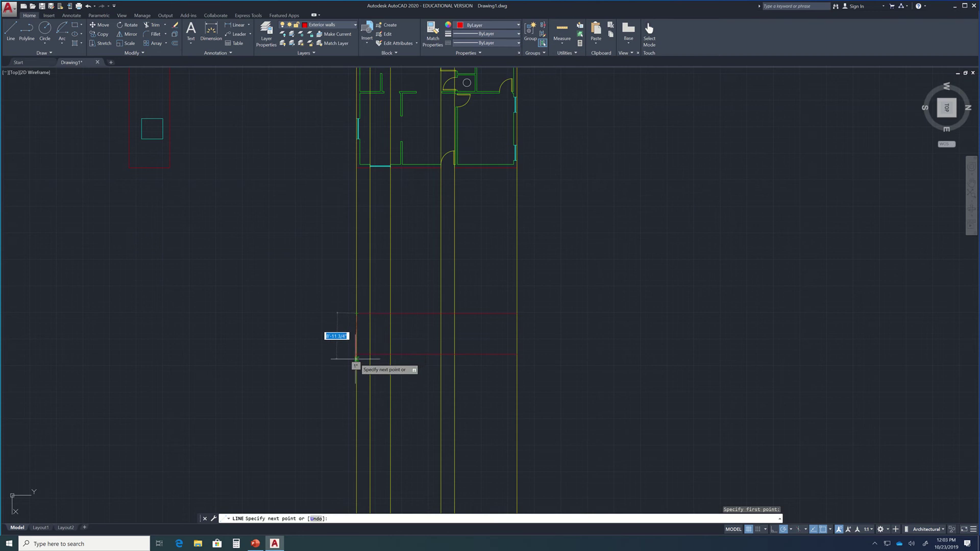
left_click(355, 354)
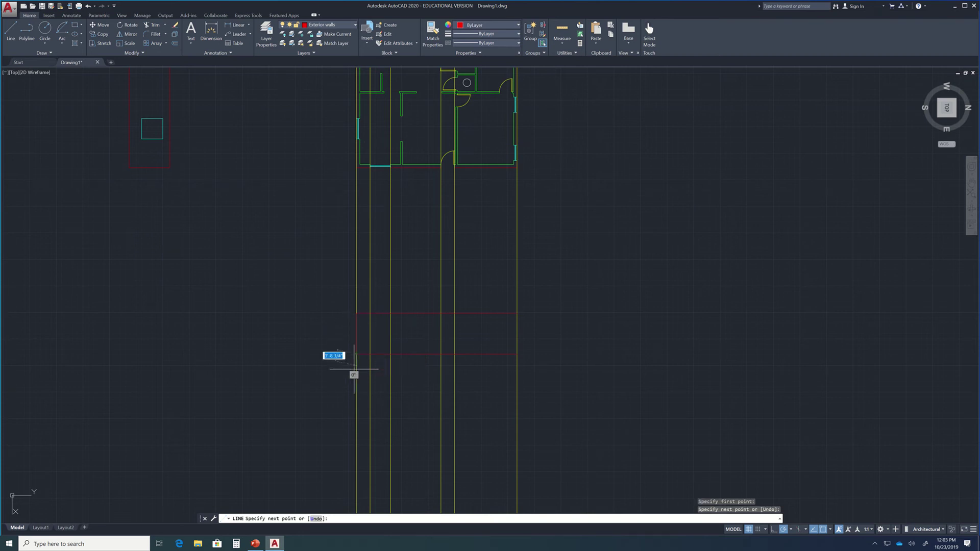
key("Escape")
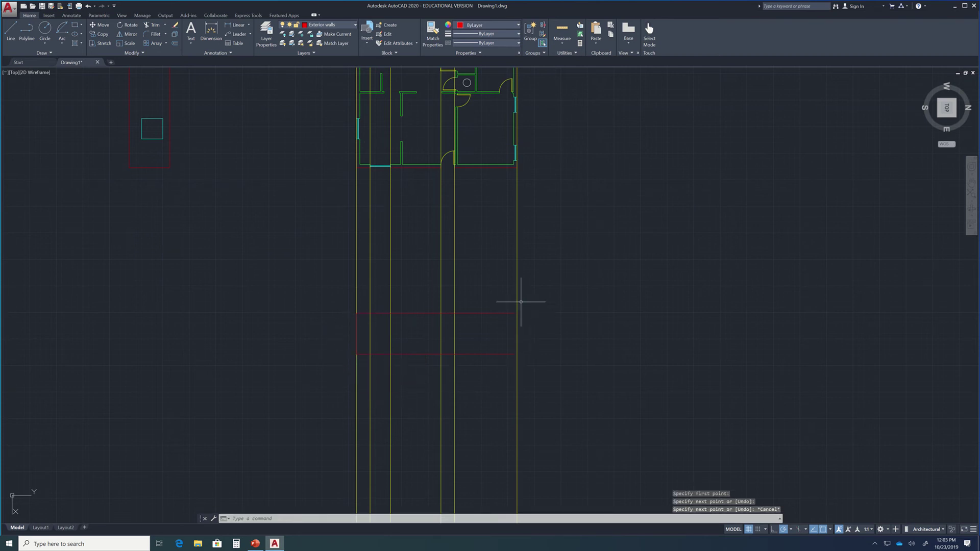
type("l")
key("Return")
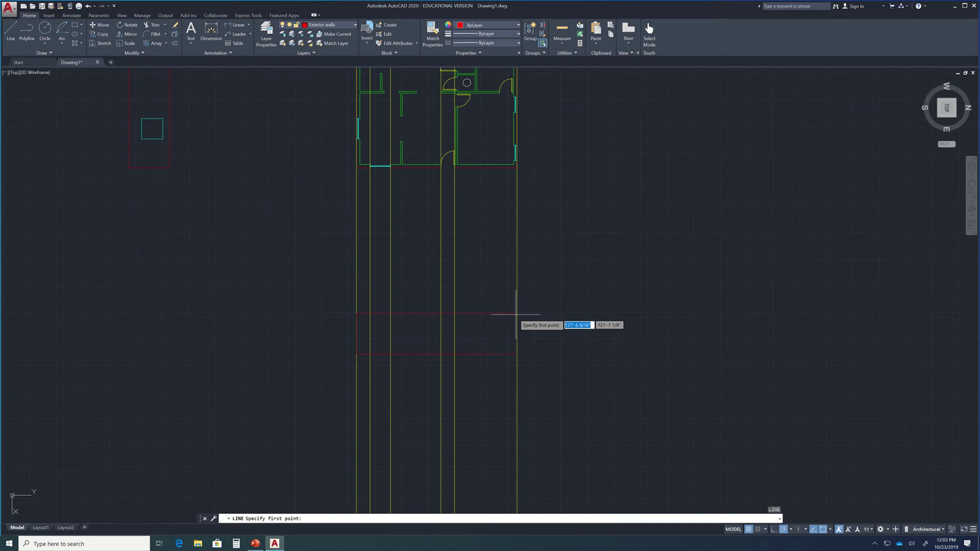
left_click(517, 314)
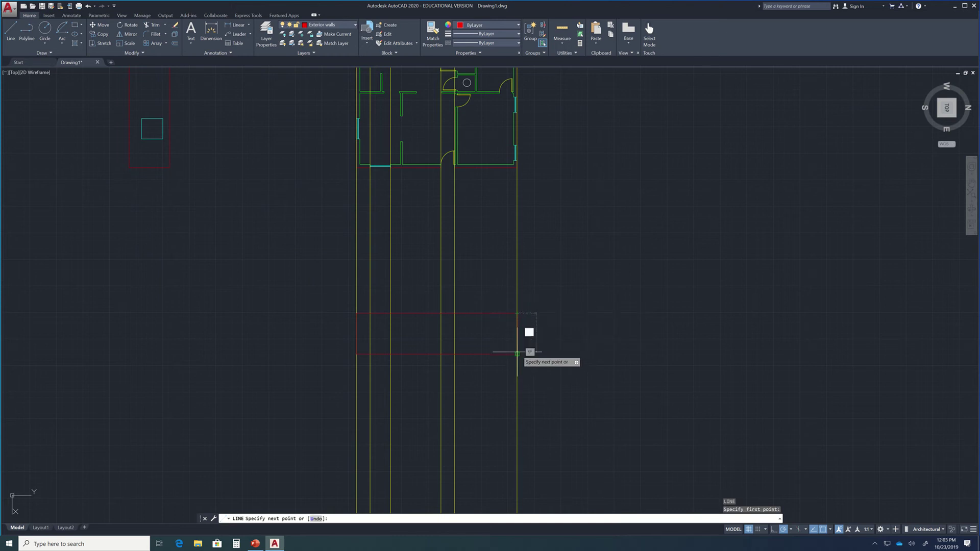
key("Escape")
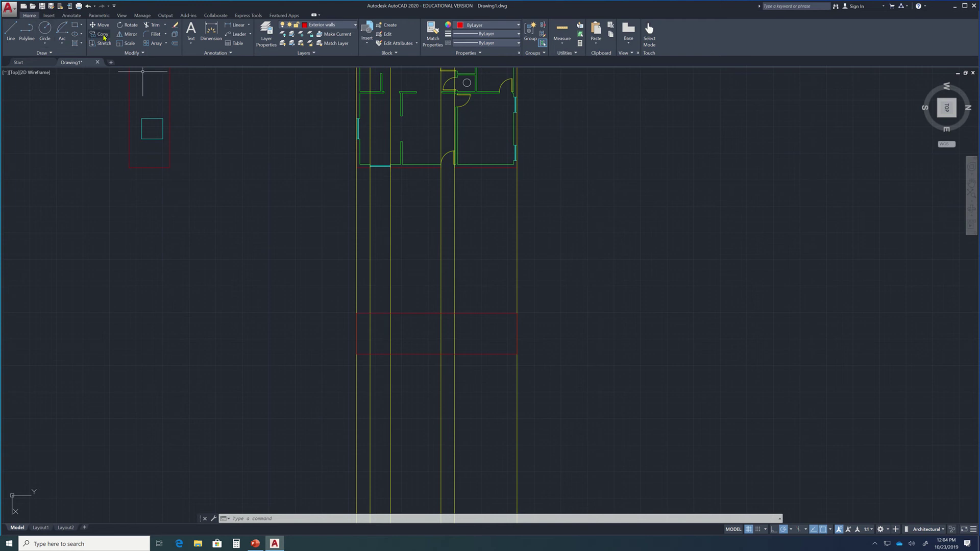
- Offset the elevation's base line 6'8" upward to mark the head height of the door and window
left_click(174, 45)
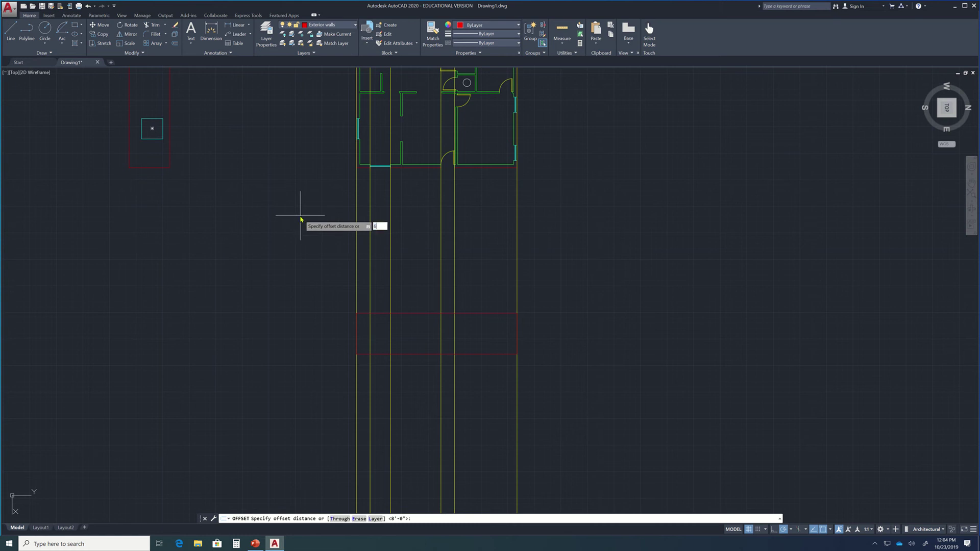
key("Return")
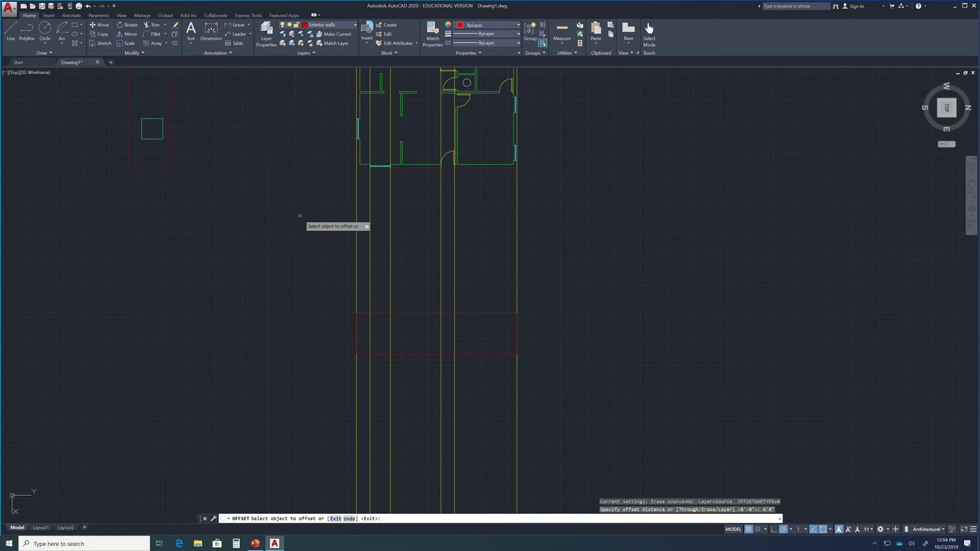
left_click(434, 354)
left_click(434, 328)
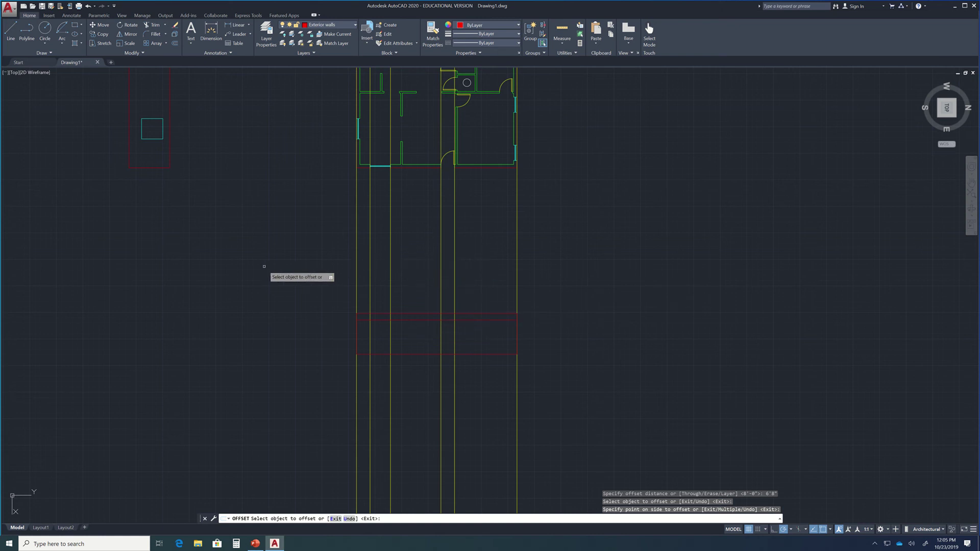
- Offset the head-height line 4.5' downward to mark the window sill
left_click(408, 320)
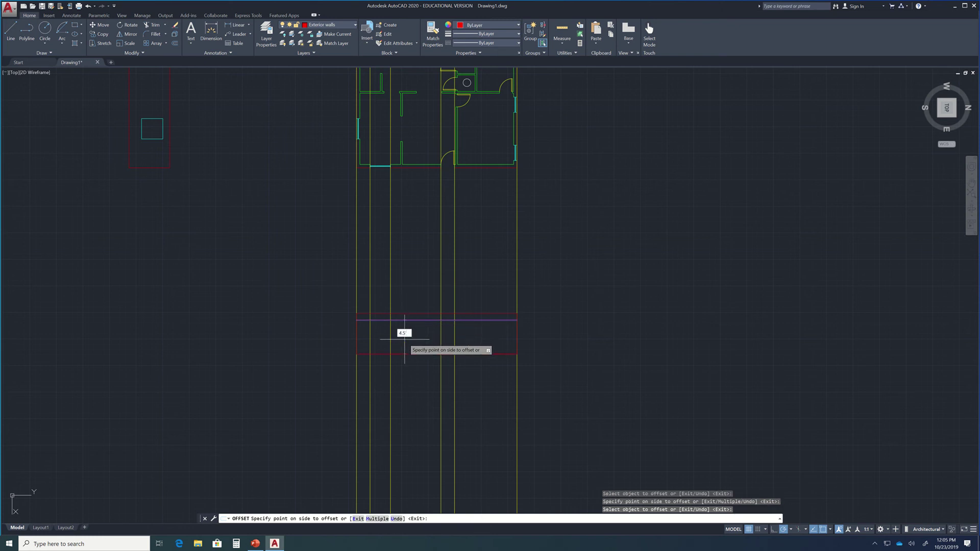
left_click(405, 339)
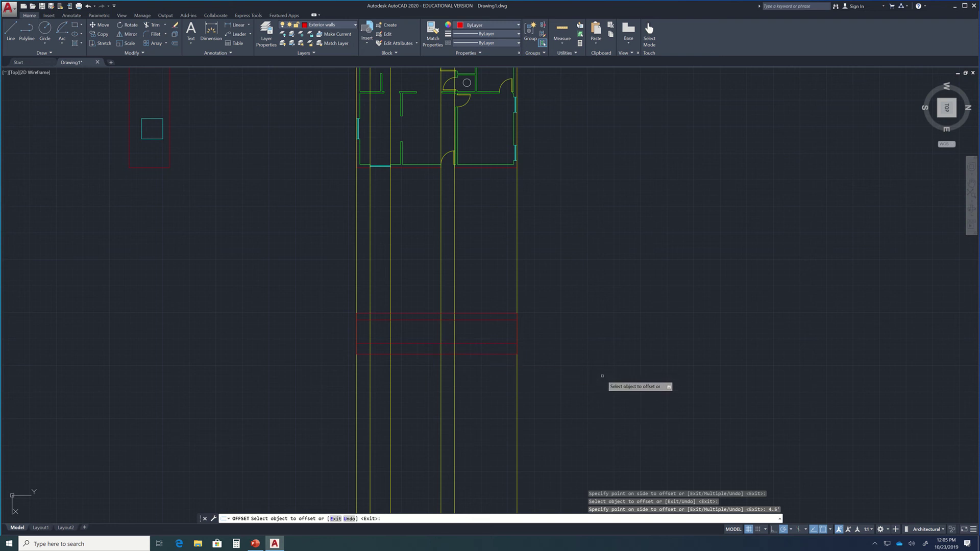
key("Escape")
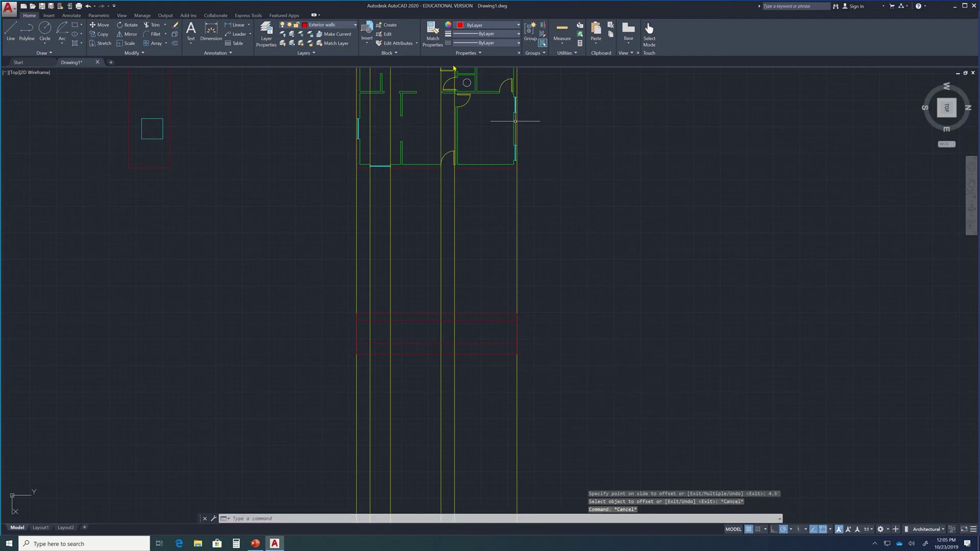
- On the Doors layer, draw the door rectangle from the head-height line to the base line between the door's construction lines
left_click(346, 25)
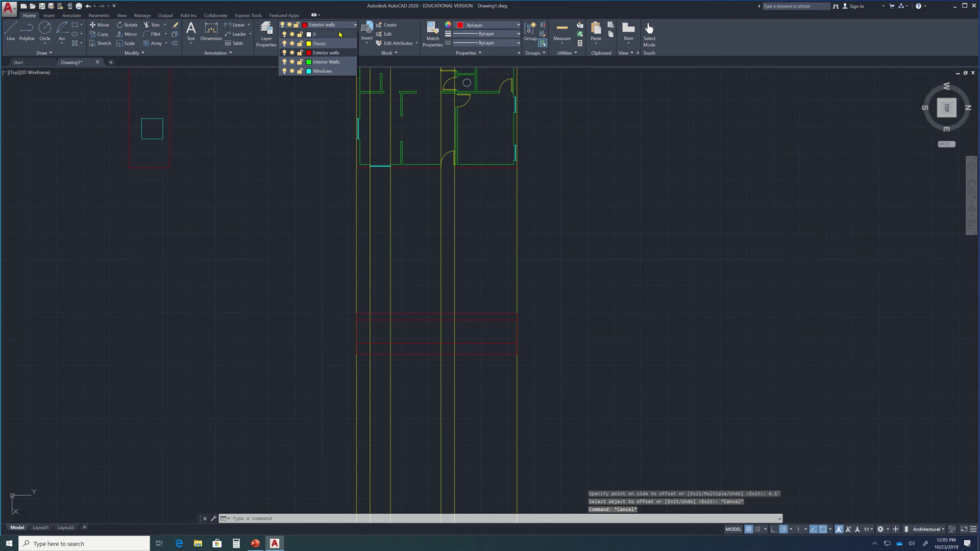
left_click(328, 44)
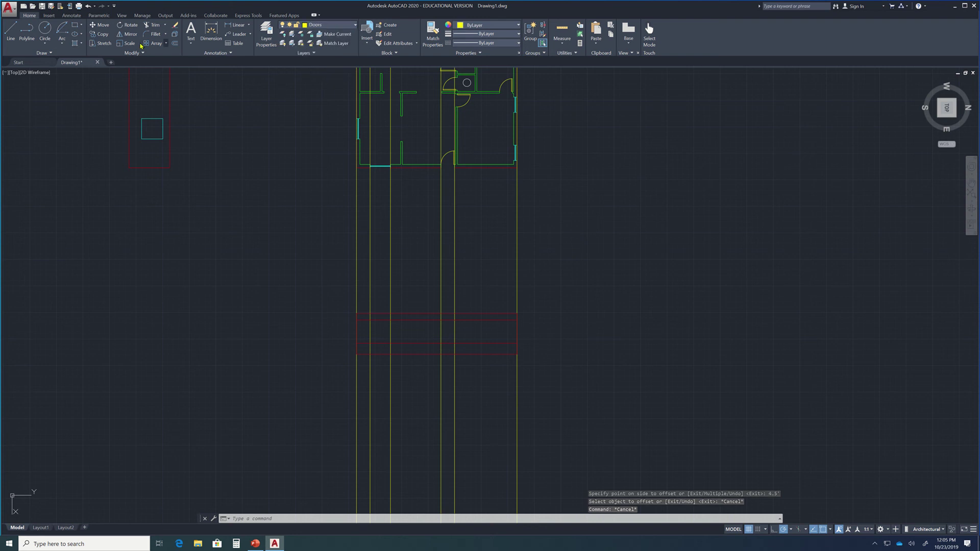
left_click(74, 25)
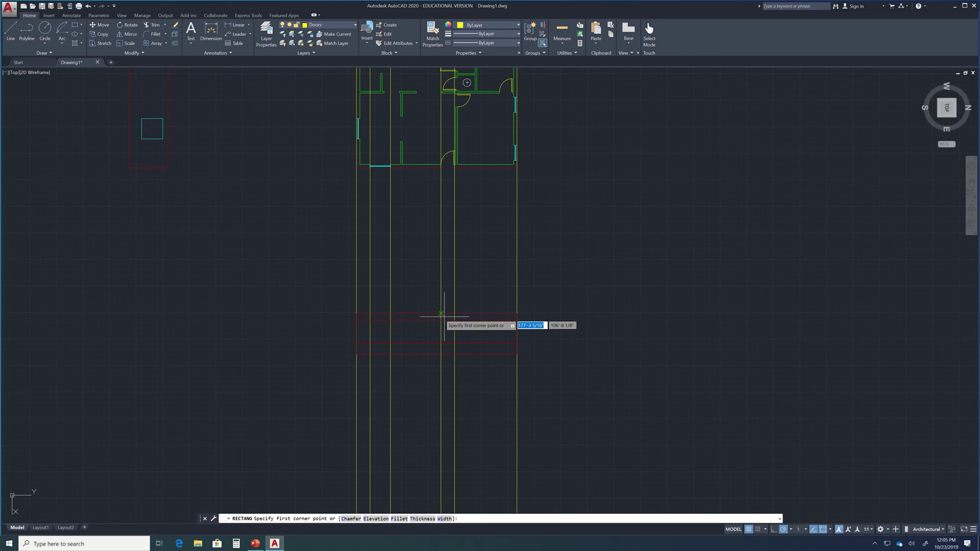
scroll(450, 320, "up", 4)
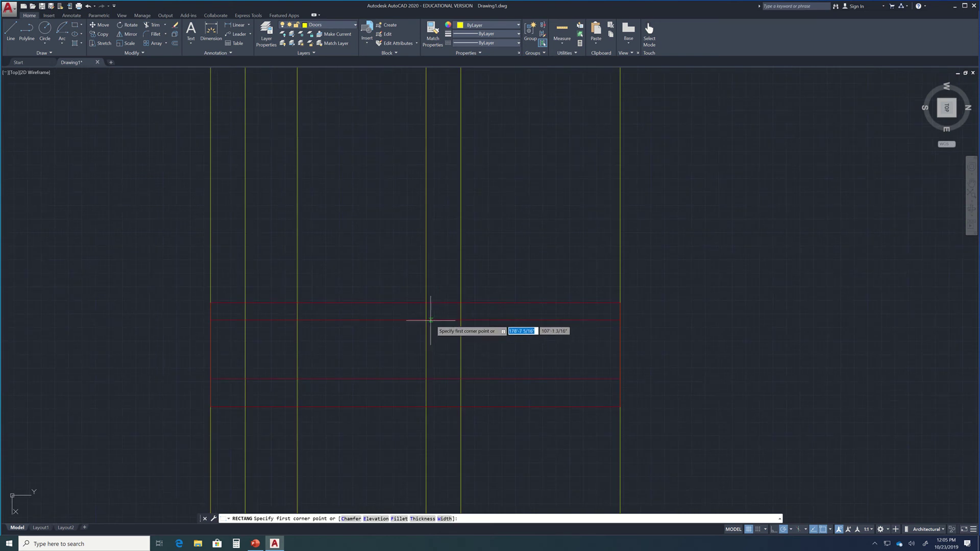
left_click(426, 321)
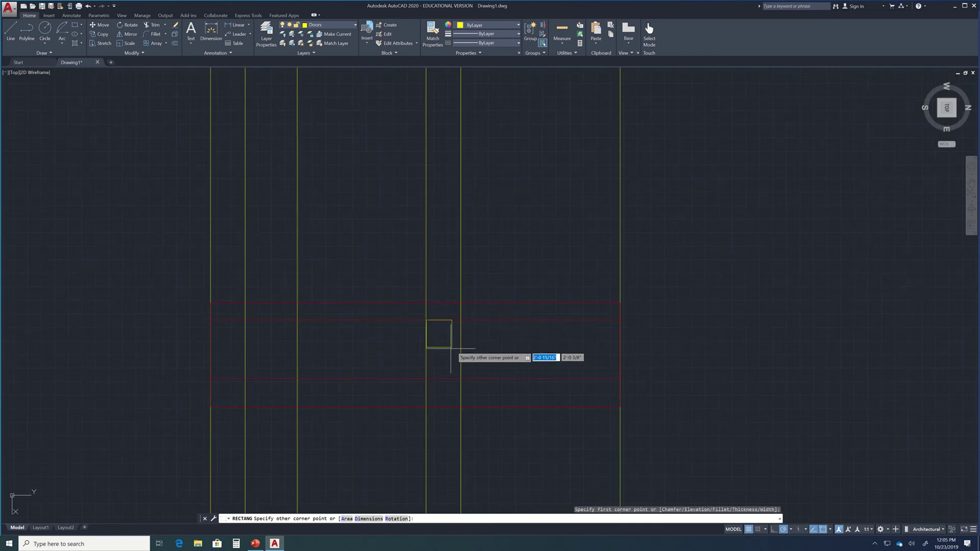
left_click(461, 407)
key("Escape")
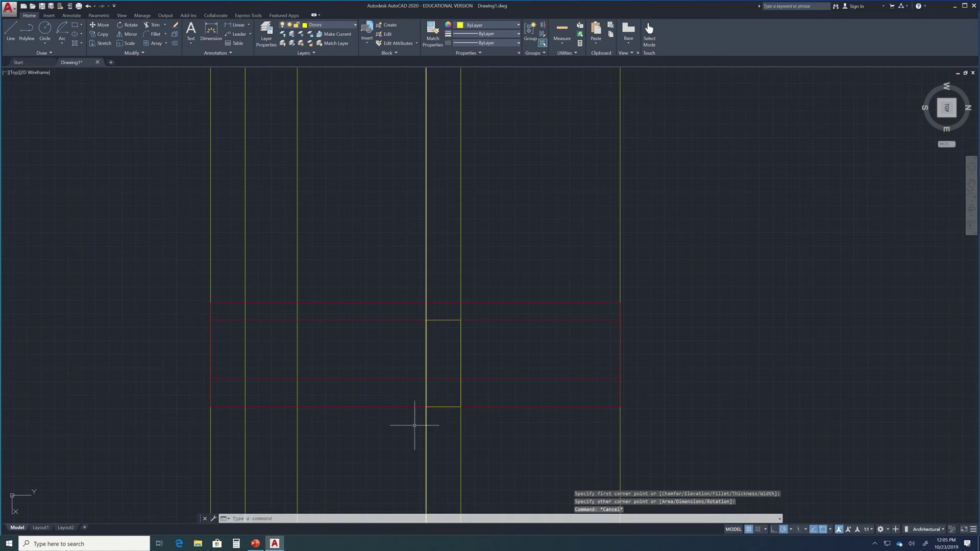
- On the Windows layer, draw the window rectangle from the head-height line to the sill line between the window's construction lines
left_click(338, 26)
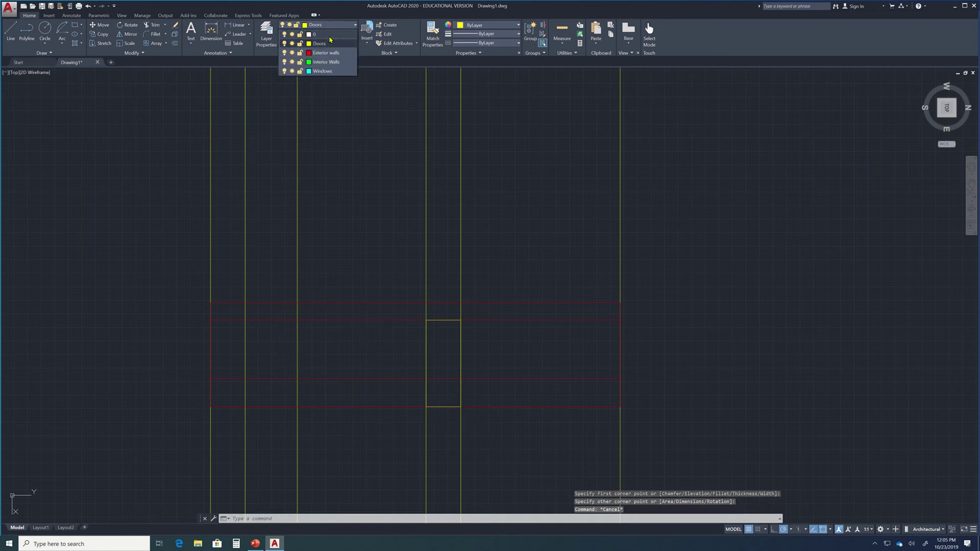
left_click(327, 66)
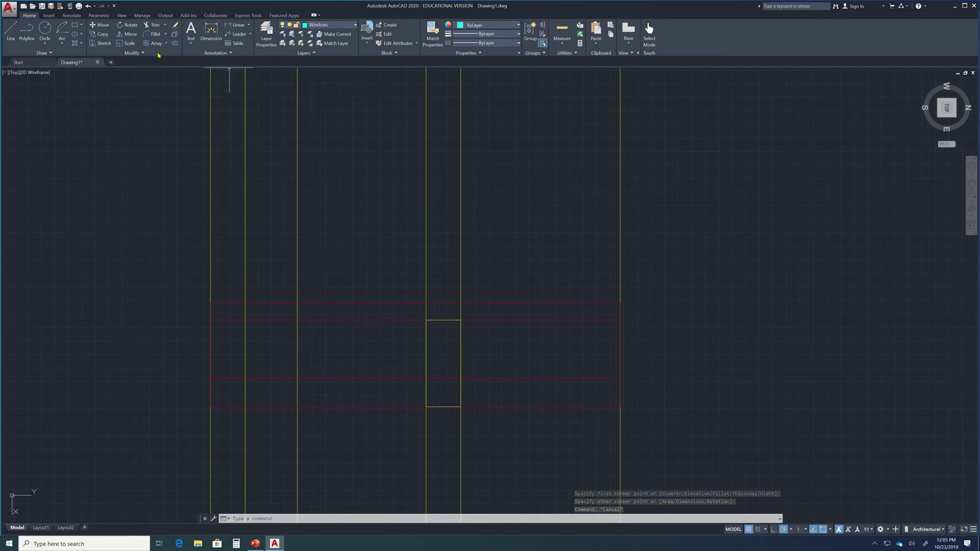
left_click(75, 27)
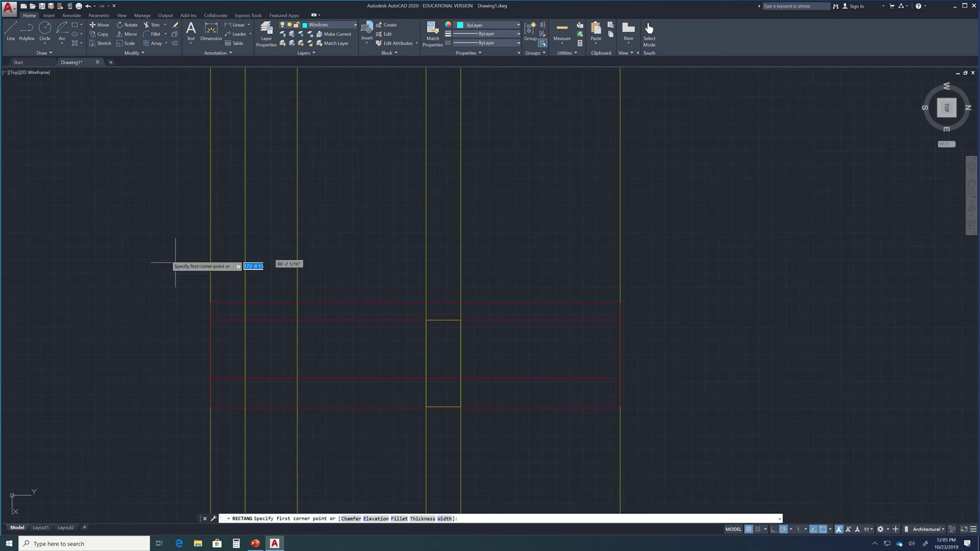
left_click(246, 320)
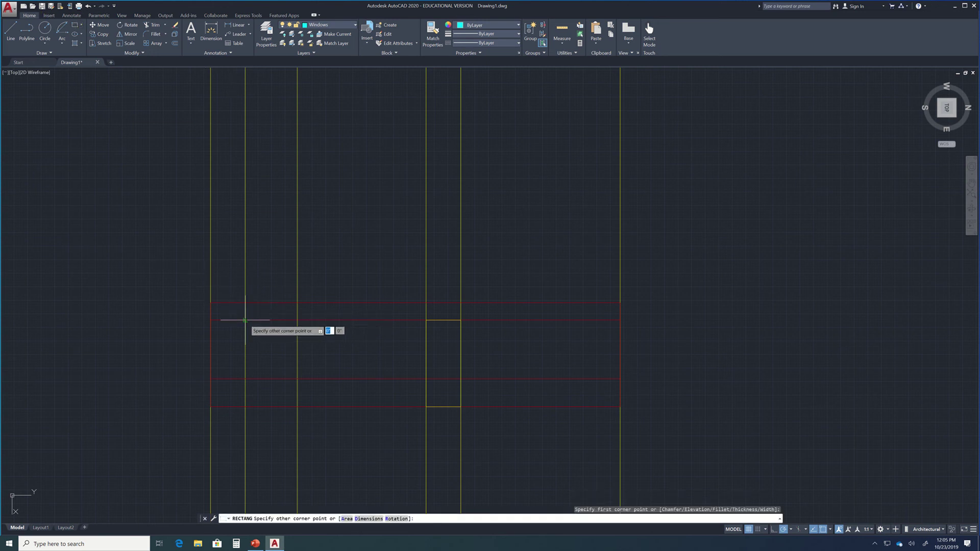
left_click(297, 378)
key("Escape")
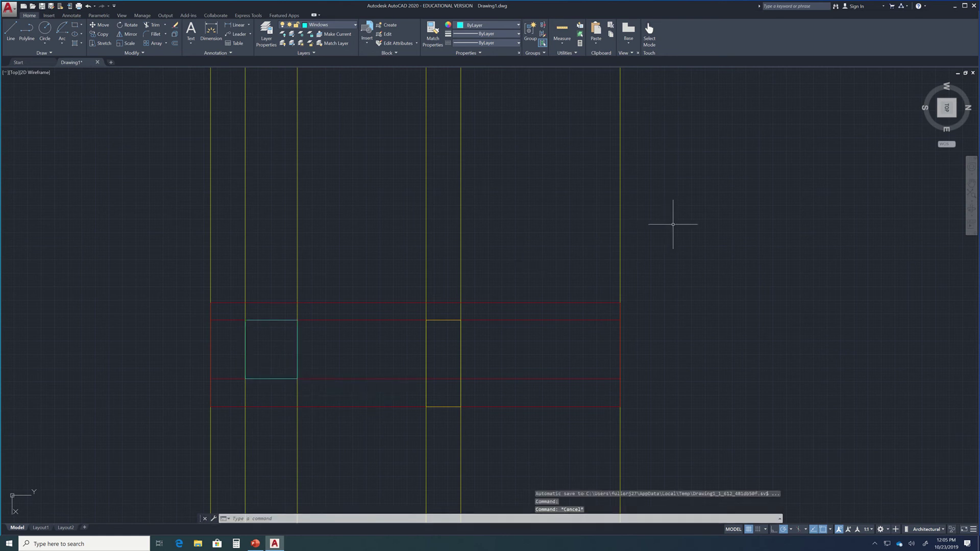
scroll(664, 306, "down", 4)
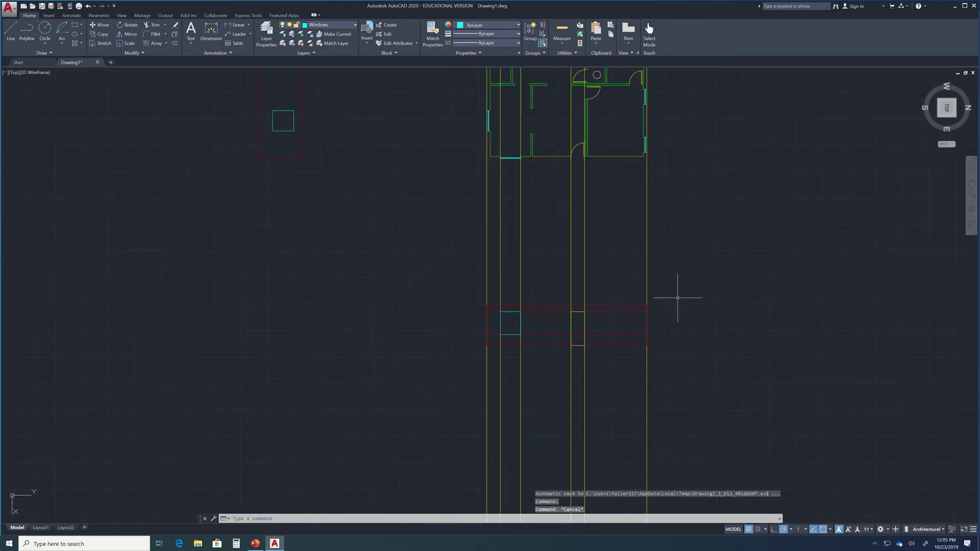
- Erase the vertical construction lines projected from the floor plan and the horizontal head-height and sill lines across the east elevation
middle_click_drag(680, 293, 618, 319)
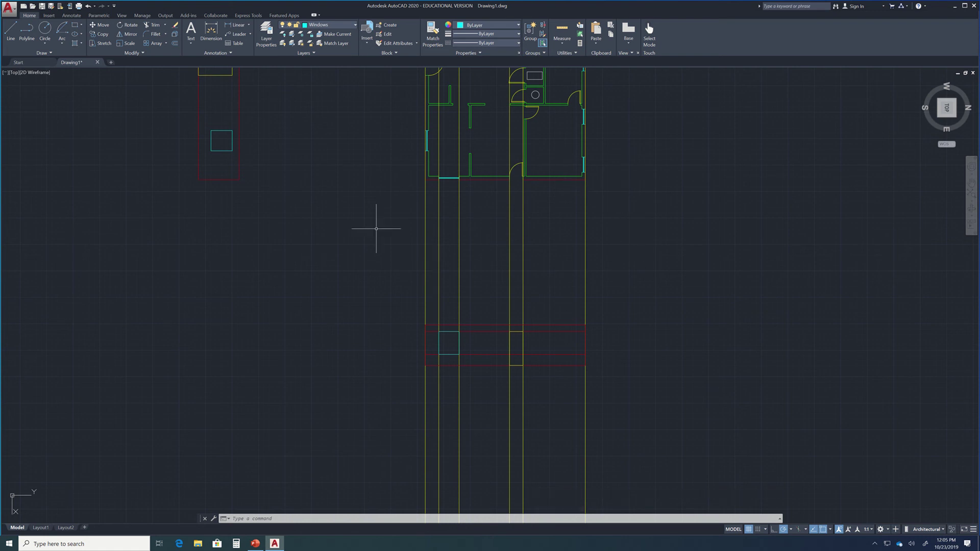
left_click_drag(656, 250, 302, 267)
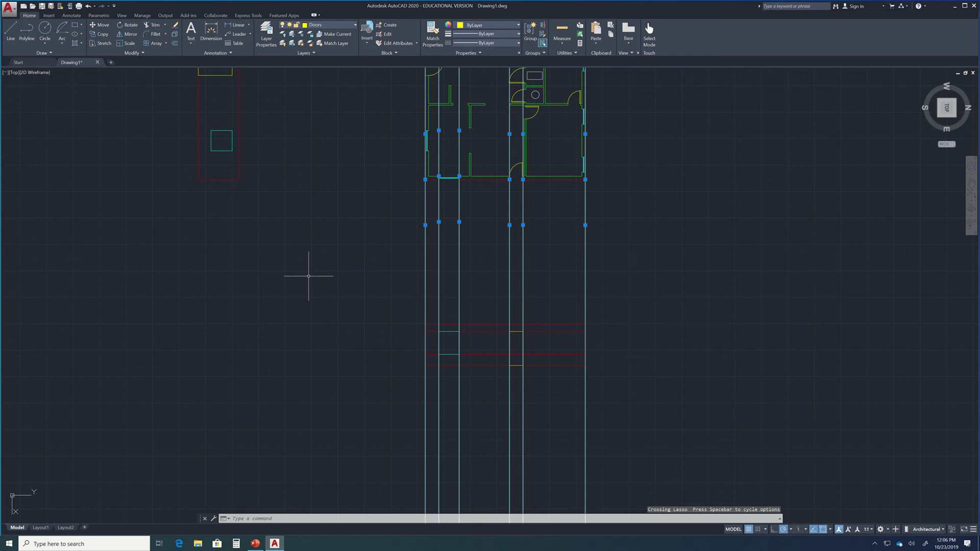
key("Delete")
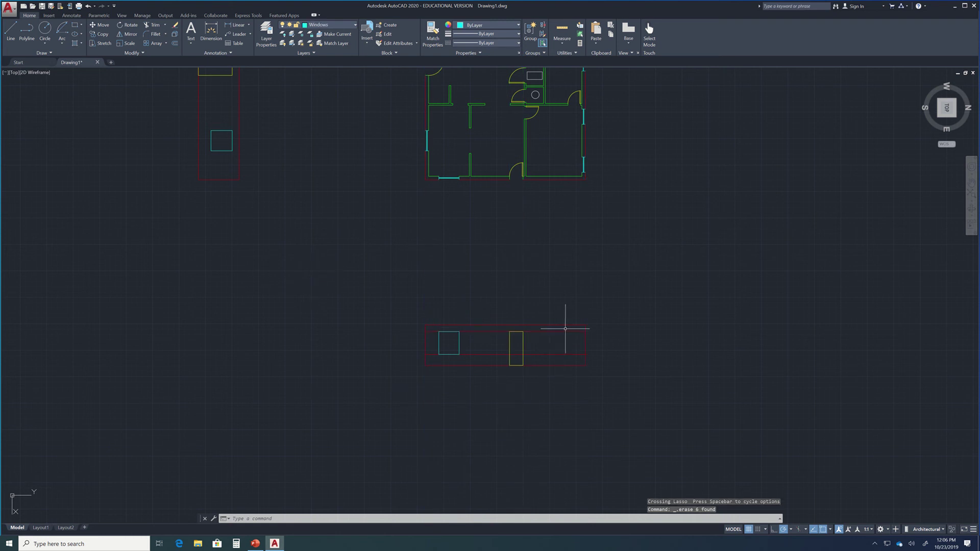
left_click_drag(565, 330, 547, 360)
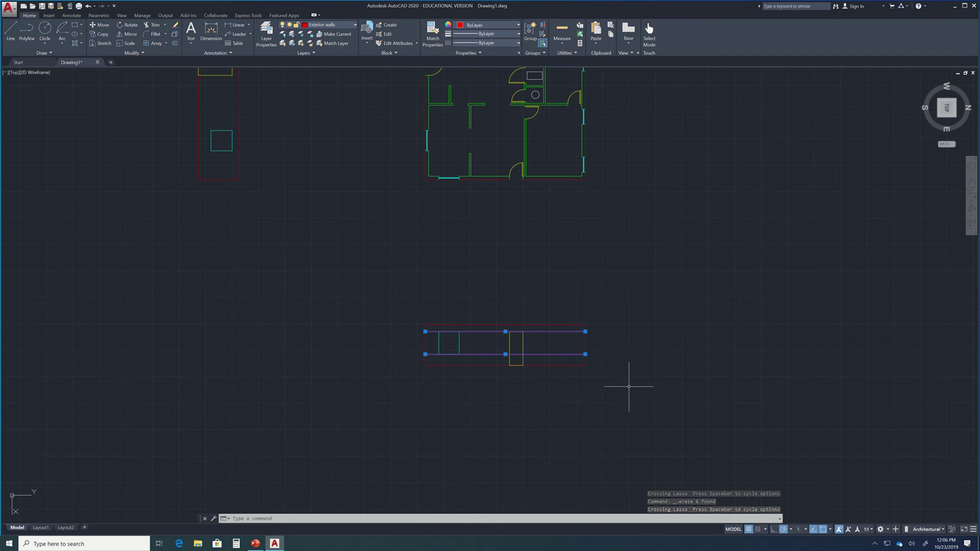
key("Delete")
scroll(597, 382, "down", 2)
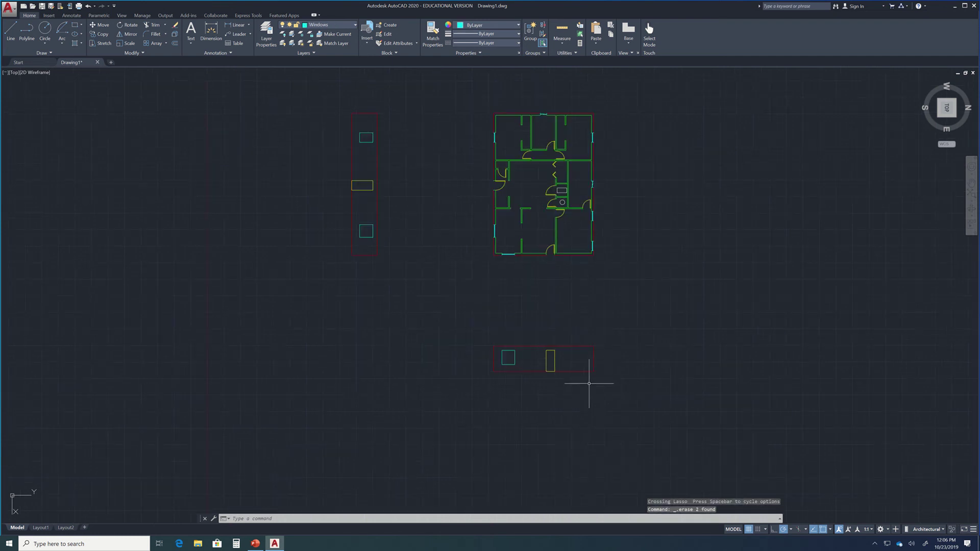
scroll(568, 386, "up", 2)
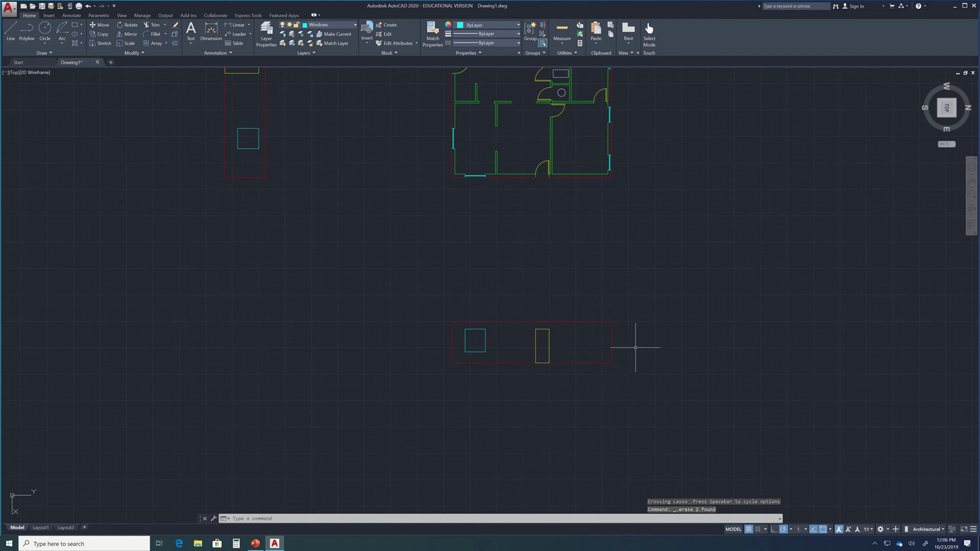
middle_click_drag(642, 343, 577, 356)
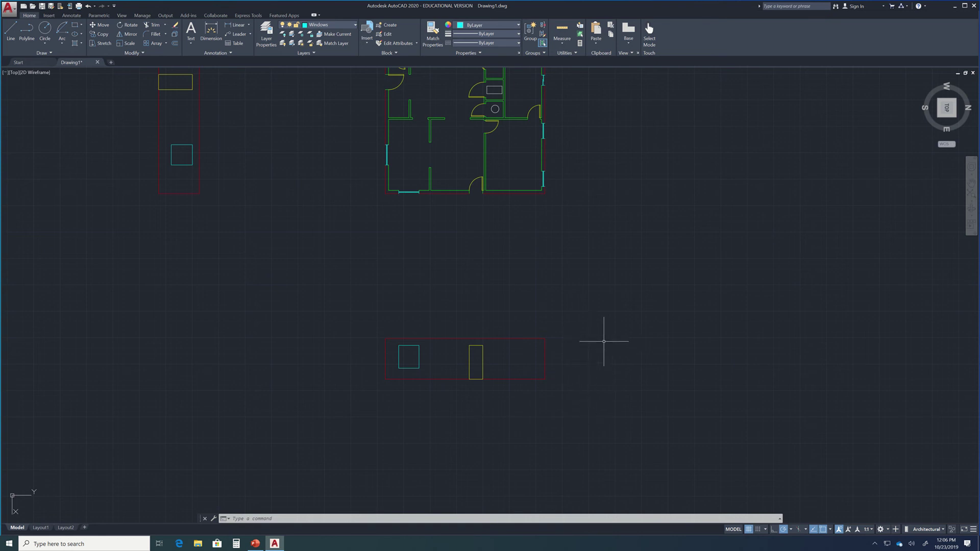
scroll(577, 356, "up", 2)
middle_click_drag(577, 354, 543, 330)
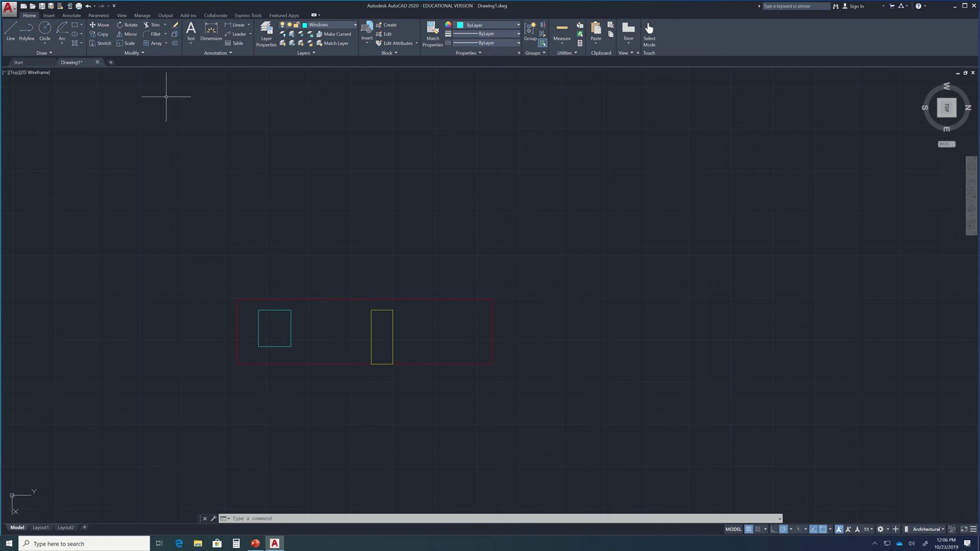
scroll(209, 169, "down", 2)
middle_click_drag(220, 186, 268, 175)
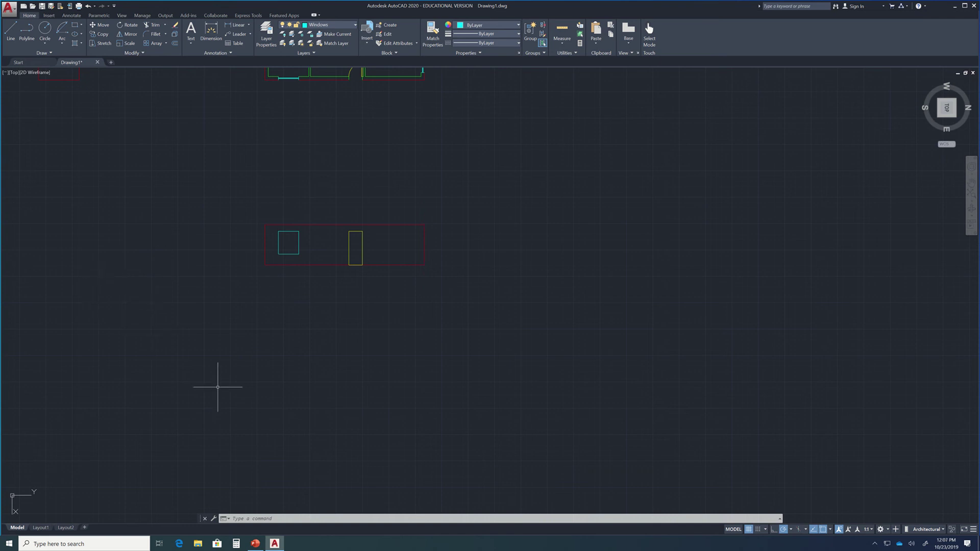
left_click(258, 544)
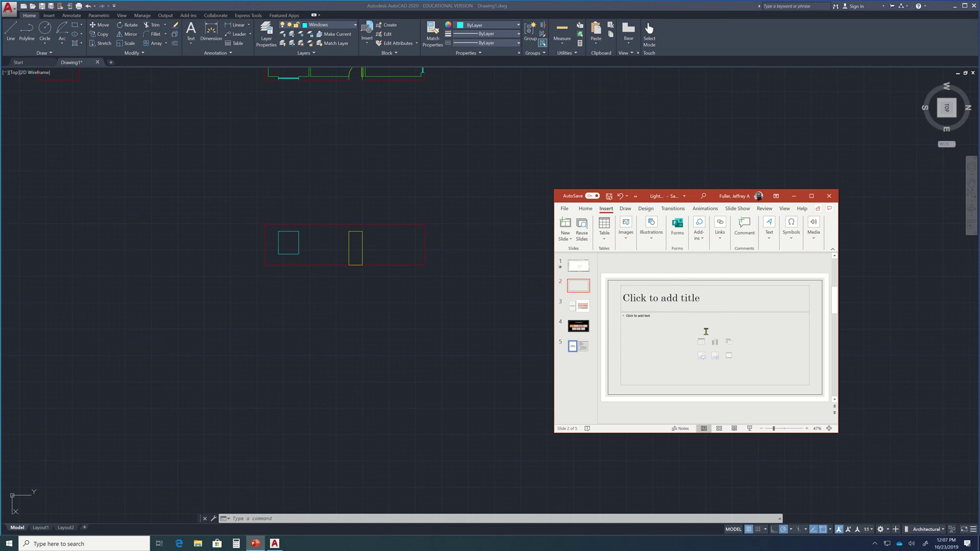
mouse_move(458, 5)
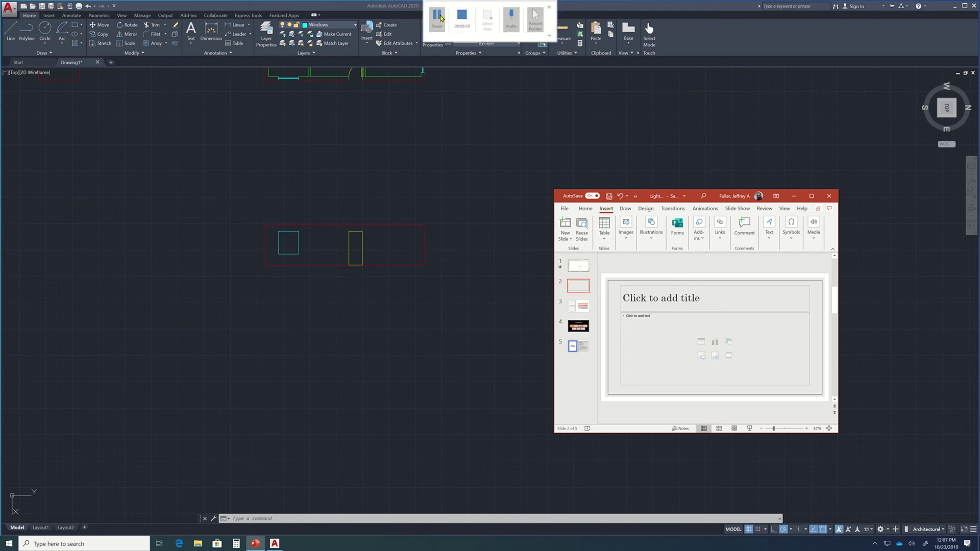